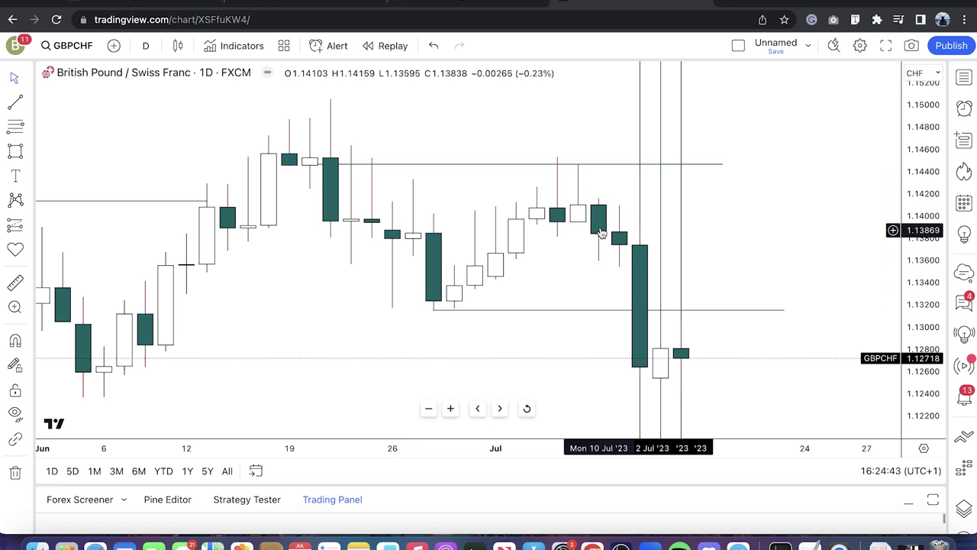
- Shift the upper horizontal resistance line on the daily chart slightly lower to the early-July wick high
left_click(594, 169)
left_click_drag(590, 166, 583, 166)
left_click(607, 152)
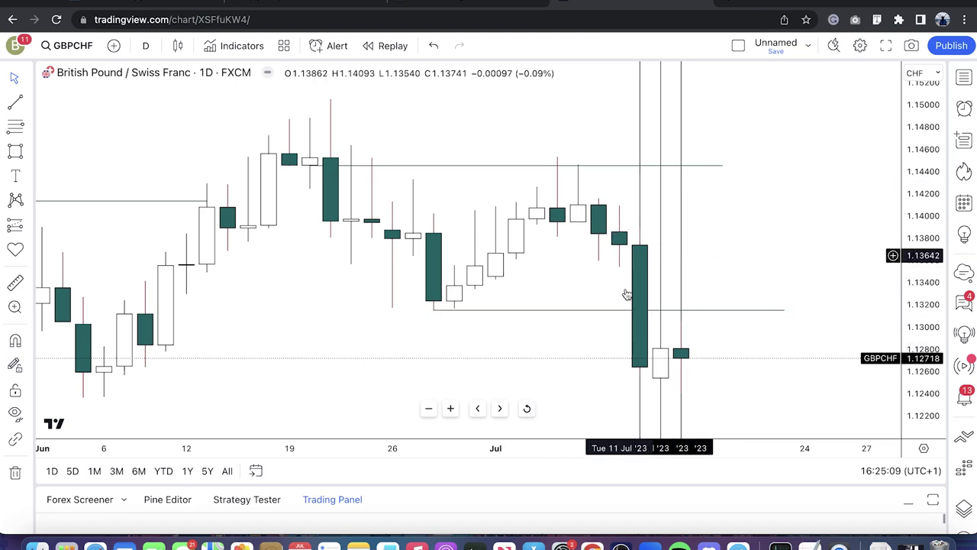
- Switch the GBPCHF chart to the 15-minute interval and show the price action from 11 to 14 July
left_click(144, 47)
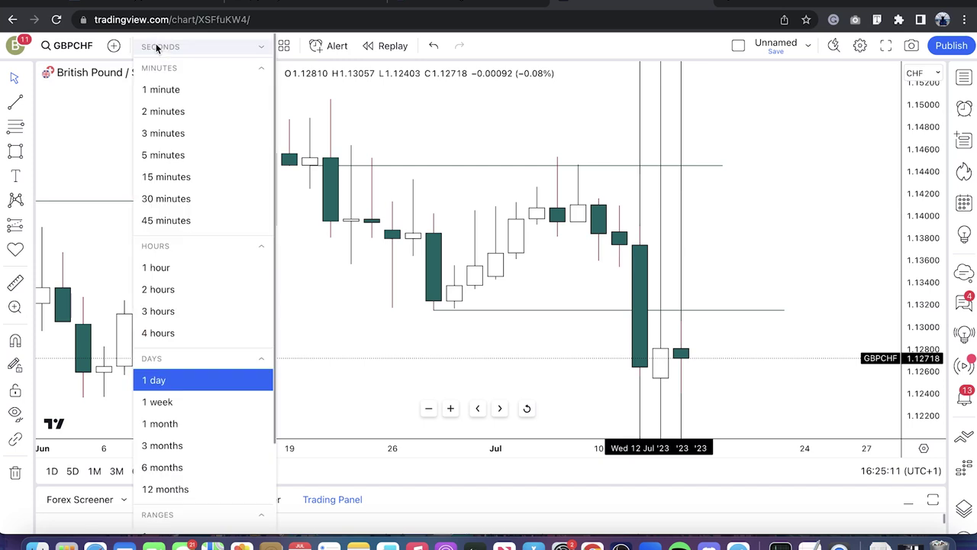
left_click(188, 176)
left_click(428, 408)
left_click(428, 408)
left_click(428, 408)
left_click(429, 408)
left_click(428, 409)
left_click(429, 408)
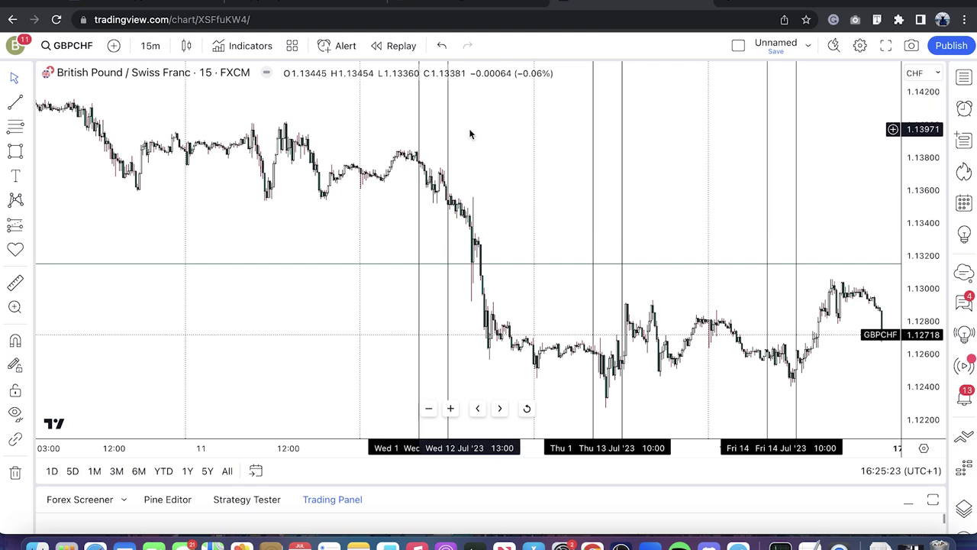
- Draw a thin rectangle zone at about 1.1377 above the late 11 July highs, extending into early 12 July
scroll(469, 135, "left", 10)
left_click(449, 409)
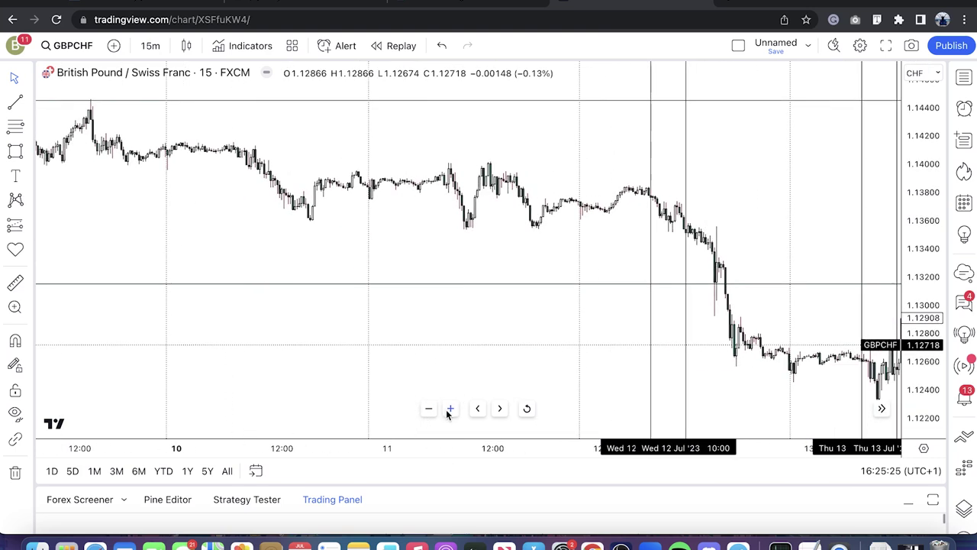
left_click(449, 408)
left_click_drag(355, 373, 696, 413)
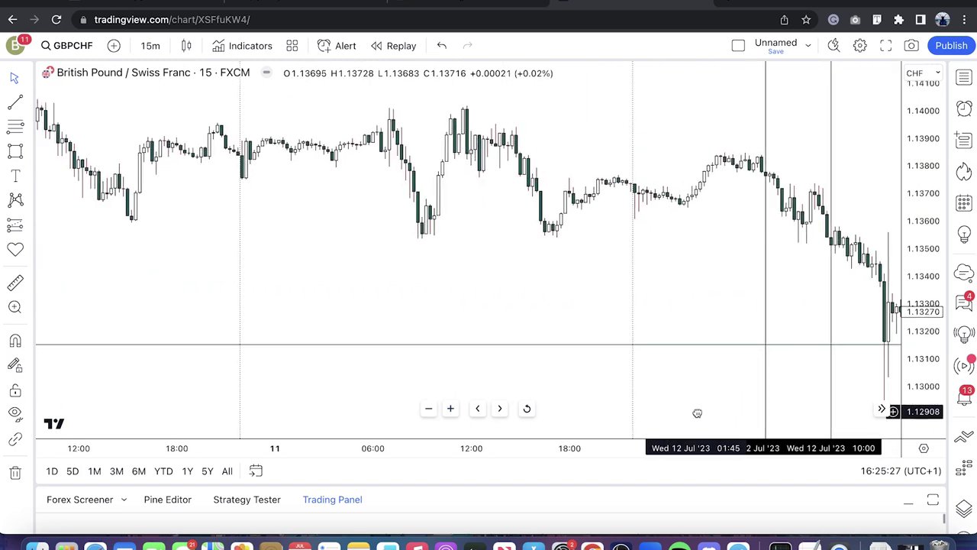
left_click(450, 408)
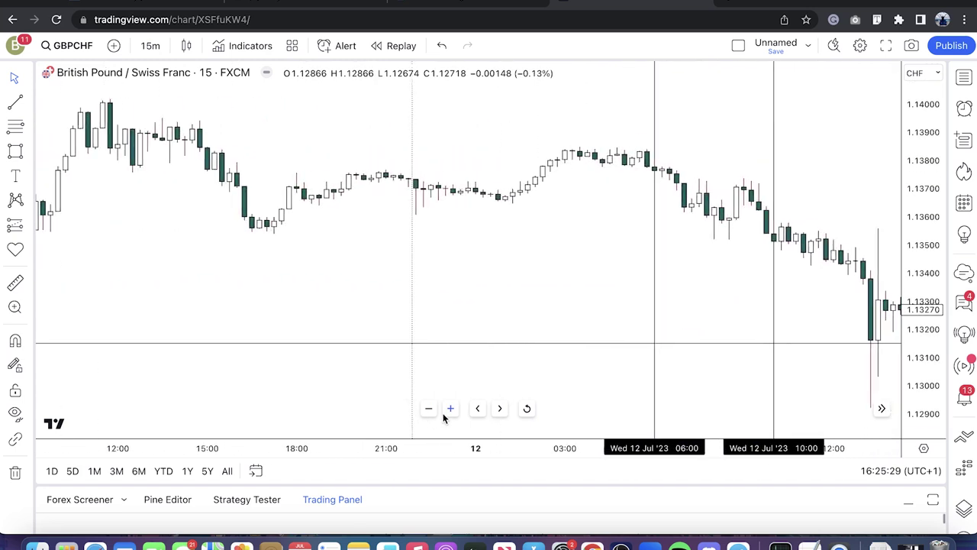
left_click_drag(490, 305, 785, 356)
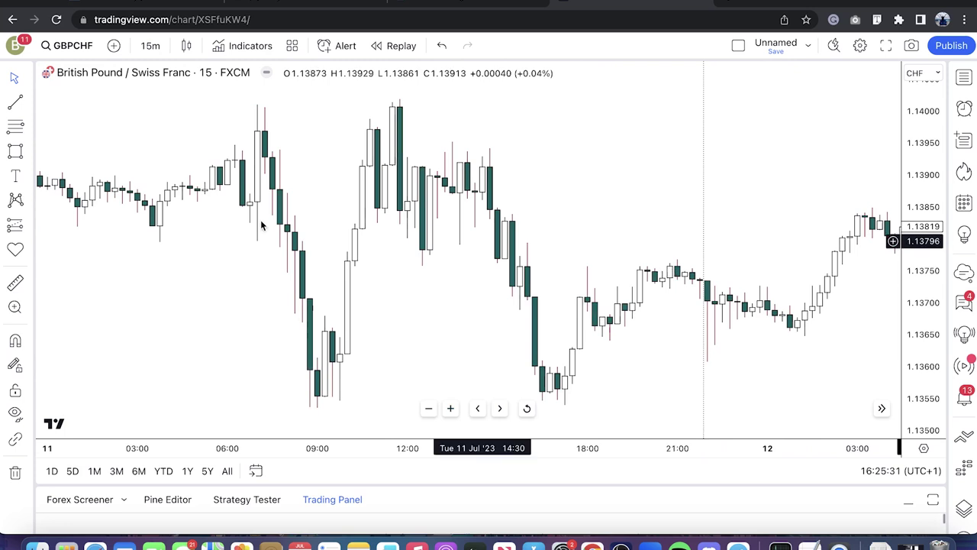
left_click(14, 150)
left_click_drag(641, 265, 835, 259)
left_click(776, 402)
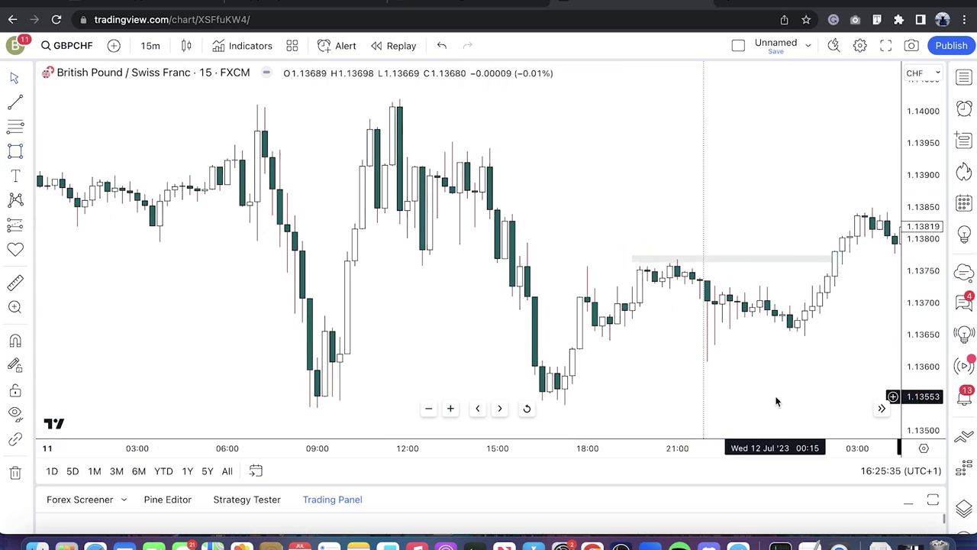
- Draw a horizontal trend line at 1.13540 along the equal lows of 11 July, starting at 08:15
scroll(776, 401, "left", 5)
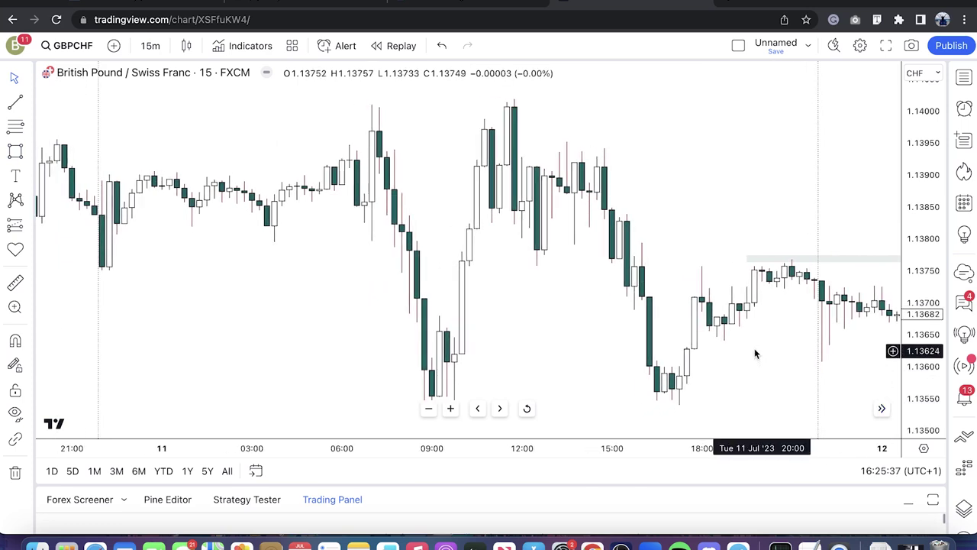
left_click(429, 409)
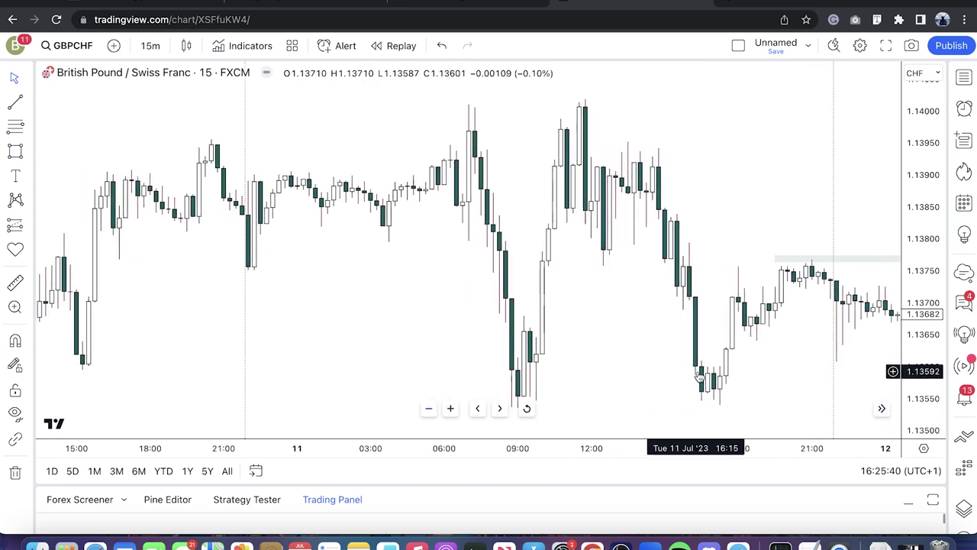
left_click(428, 409)
left_click(15, 101)
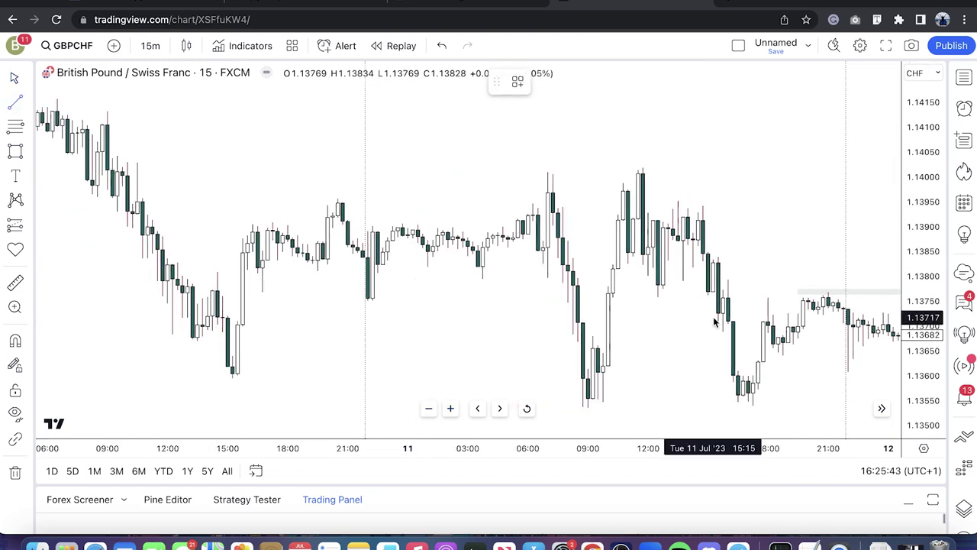
left_click(573, 406)
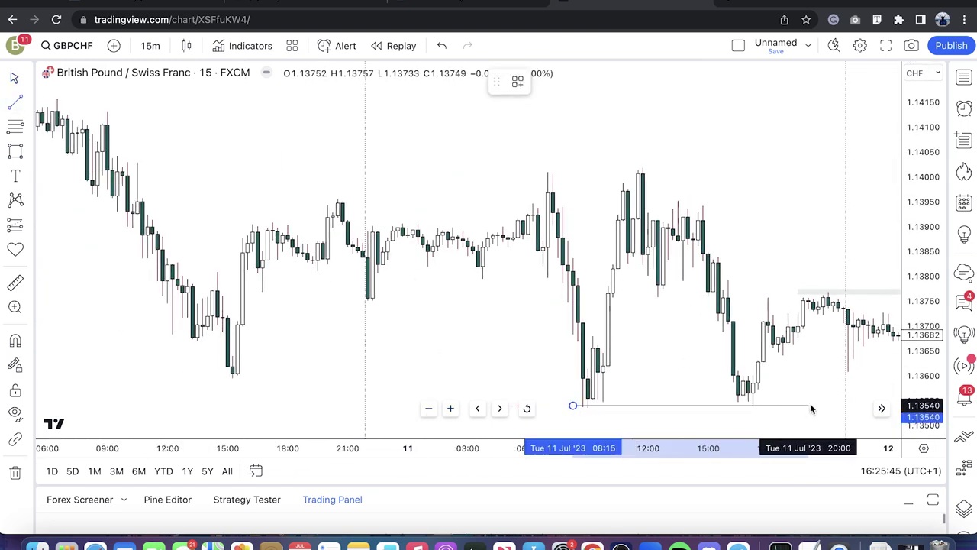
left_click(842, 405)
left_click(825, 365)
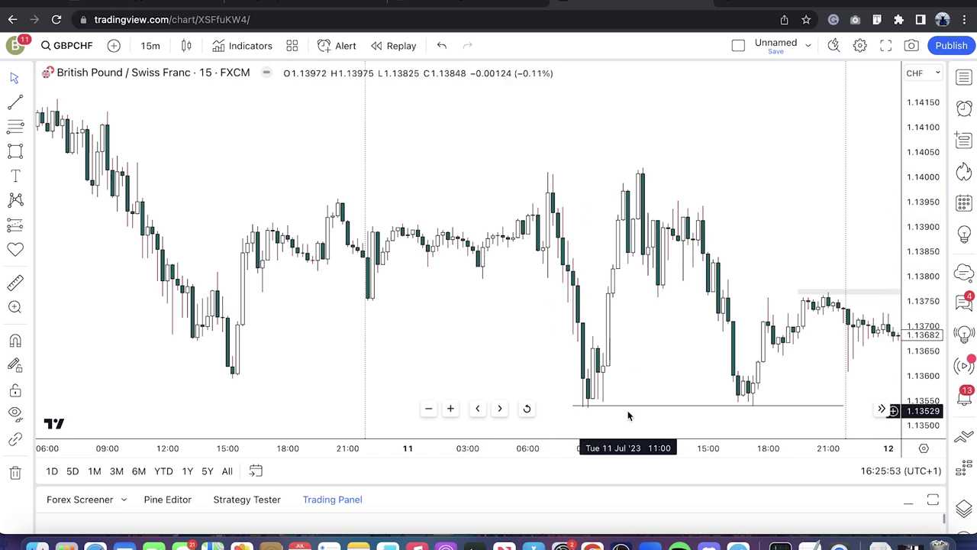
- Draw a horizontal trend line at about 1.1401 along the equal highs of 11 July
left_click(14, 101)
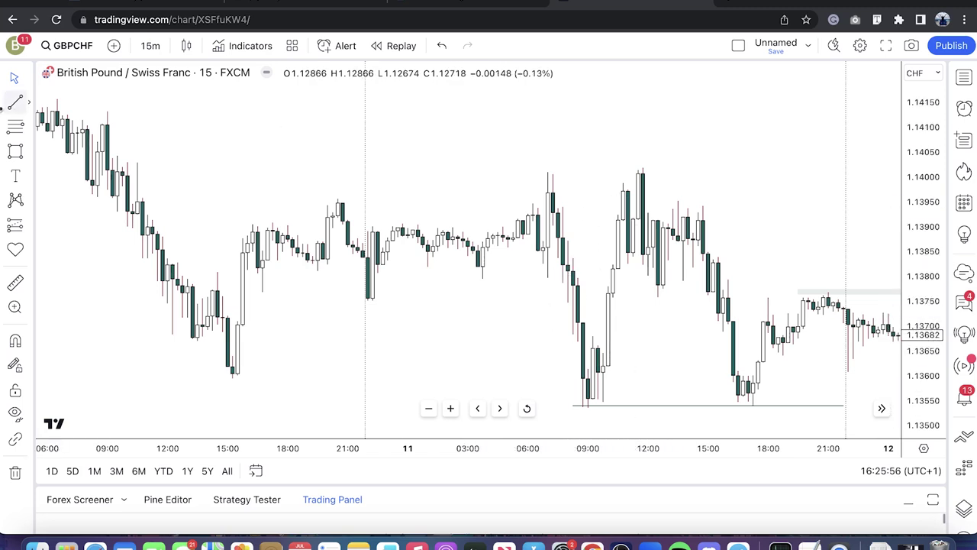
left_click(548, 170)
left_click(871, 202)
left_click(780, 267)
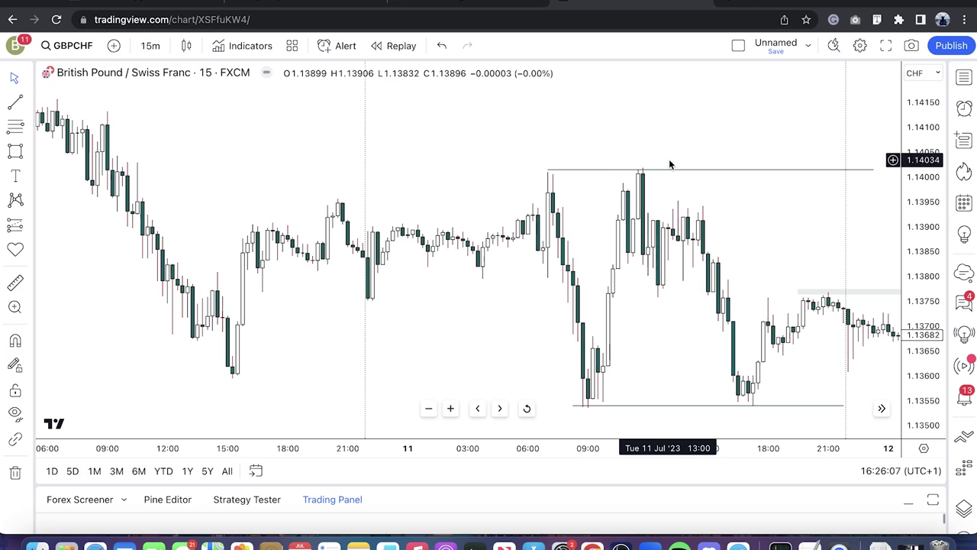
- Extend the rectangle zone at about 1.1377 forward in time past 06:00 on 12 July
scroll(709, 224, "right", 2)
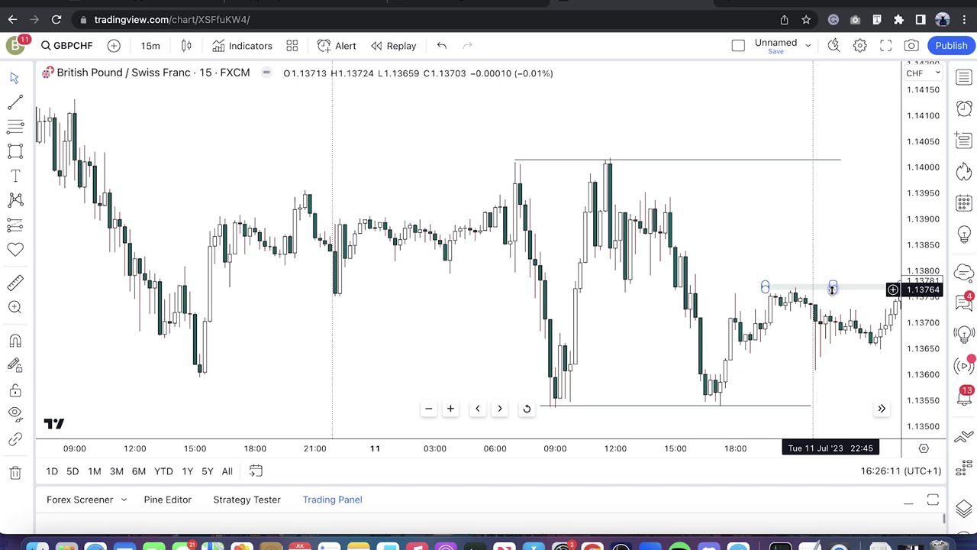
left_click_drag(856, 369, 808, 344)
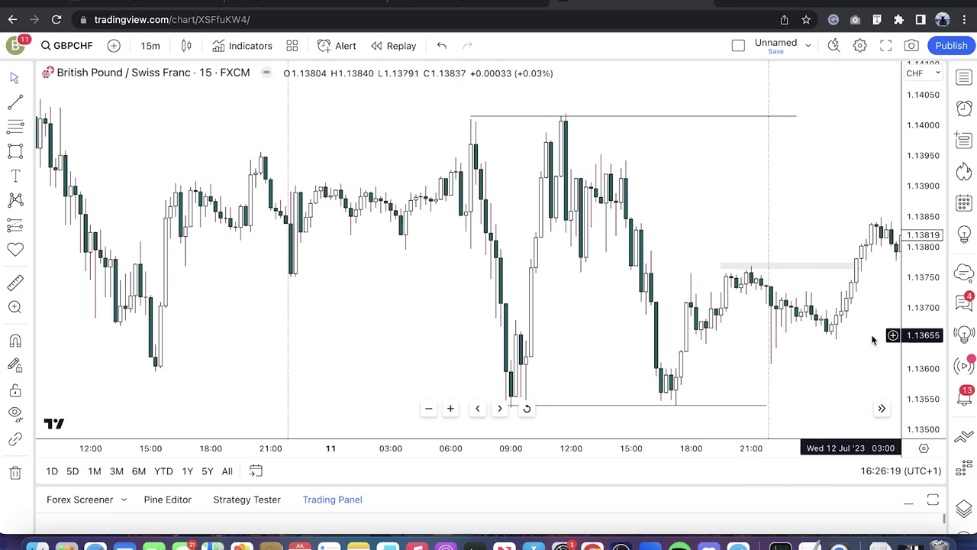
left_click_drag(872, 336, 772, 352)
left_click_drag(757, 253, 862, 254)
left_click_drag(779, 314, 847, 330)
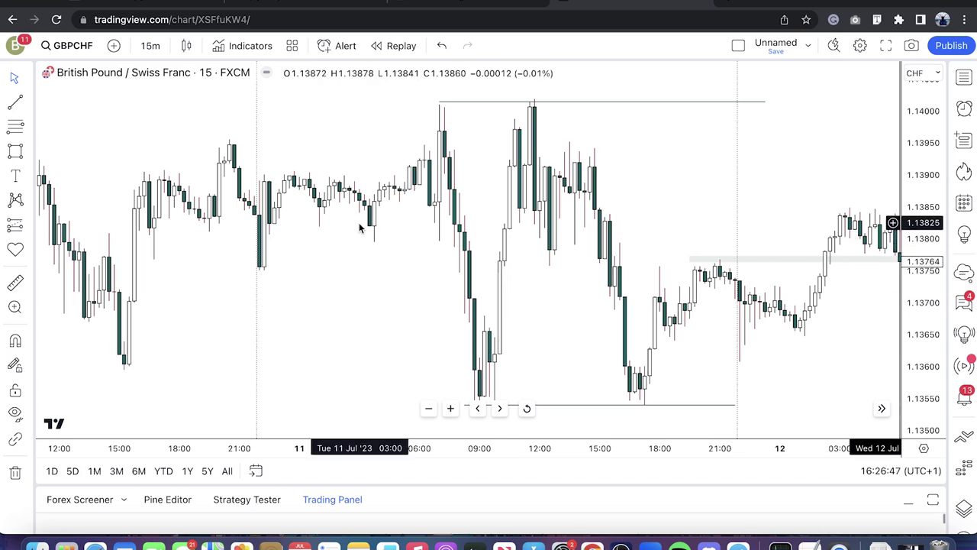
- Place a Fibonacci retracement from the 11 July high at 1.14007 down to 1.13559, and delete it after checking its levels
left_click(15, 127)
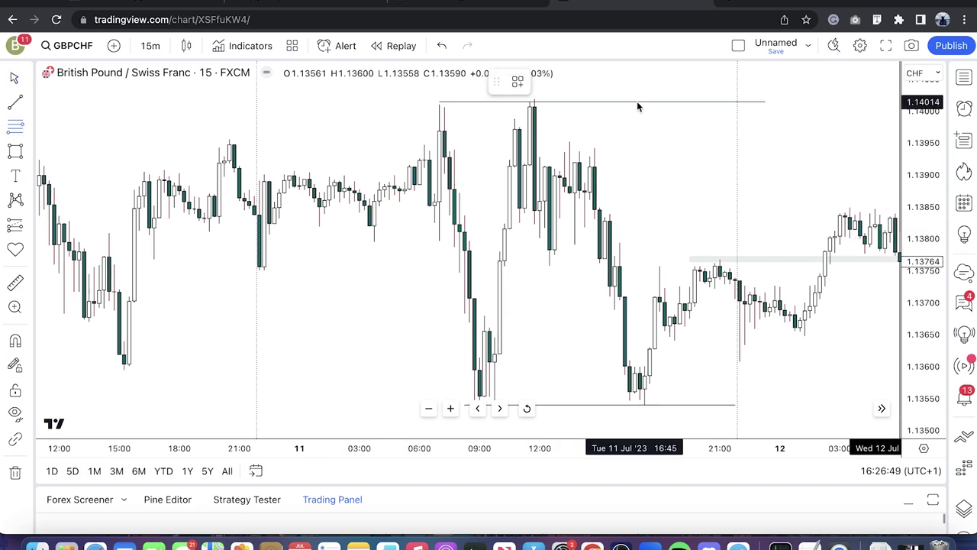
left_click(534, 108)
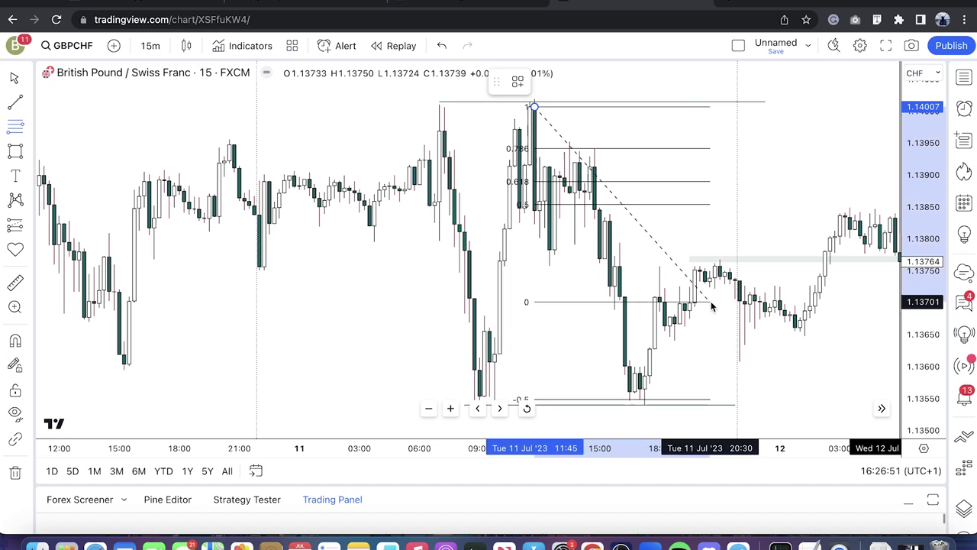
left_click(805, 394)
left_click(851, 403)
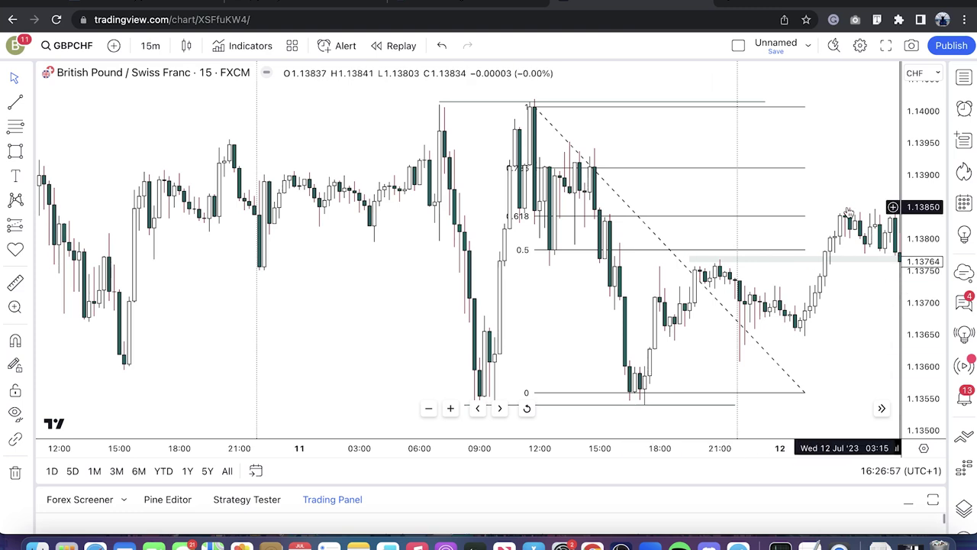
left_click(796, 218)
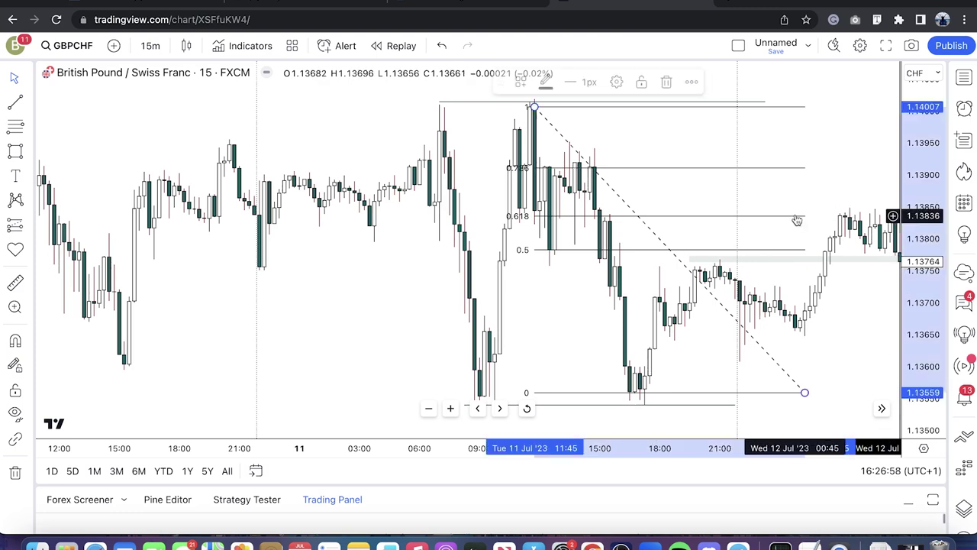
left_click(666, 82)
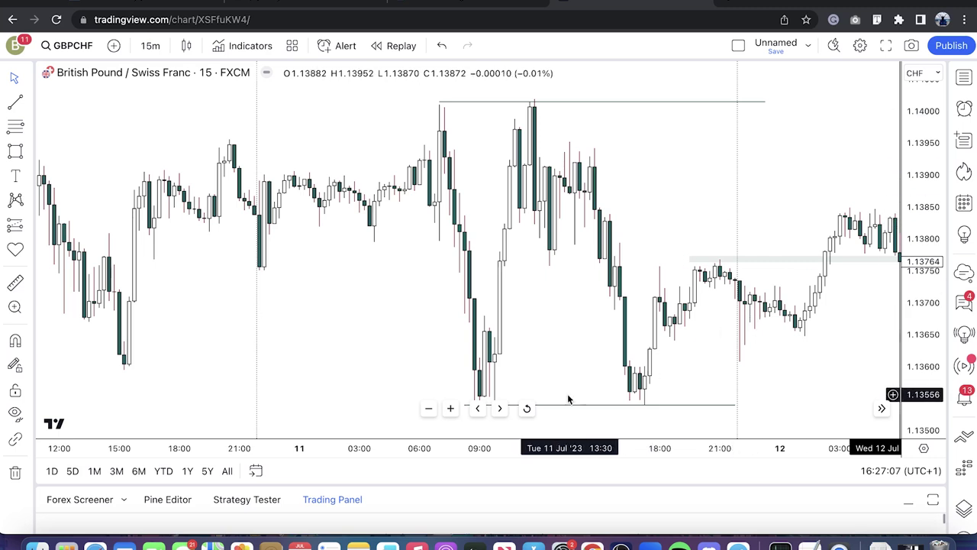
- Examine the wider price history since 20 June around the marked levels and return to the 11–12 July range
left_click(428, 409)
left_click(428, 409)
left_click(428, 409)
left_click(428, 409)
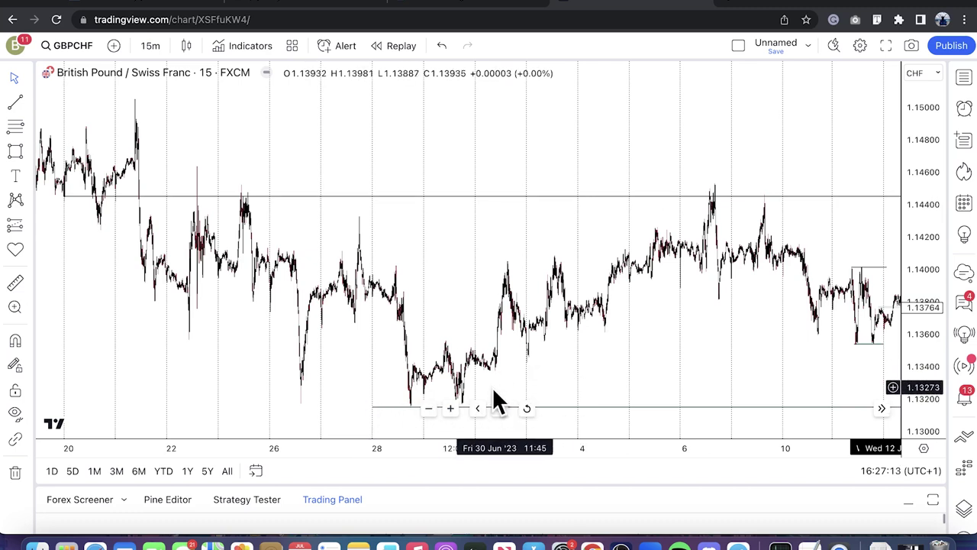
left_click(450, 408)
left_click(451, 408)
left_click(450, 409)
left_click(451, 409)
left_click_drag(758, 387, 741, 387)
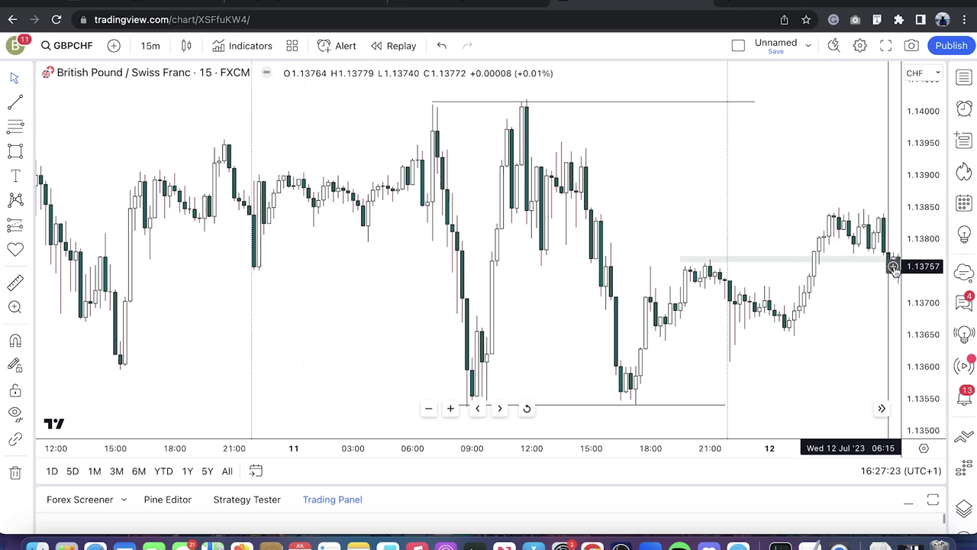
- Draw a horizontal trend line at about 1.1374 between the 06:00 and 10:00 vertical lines on 12 July
scroll(848, 292, "right", 3)
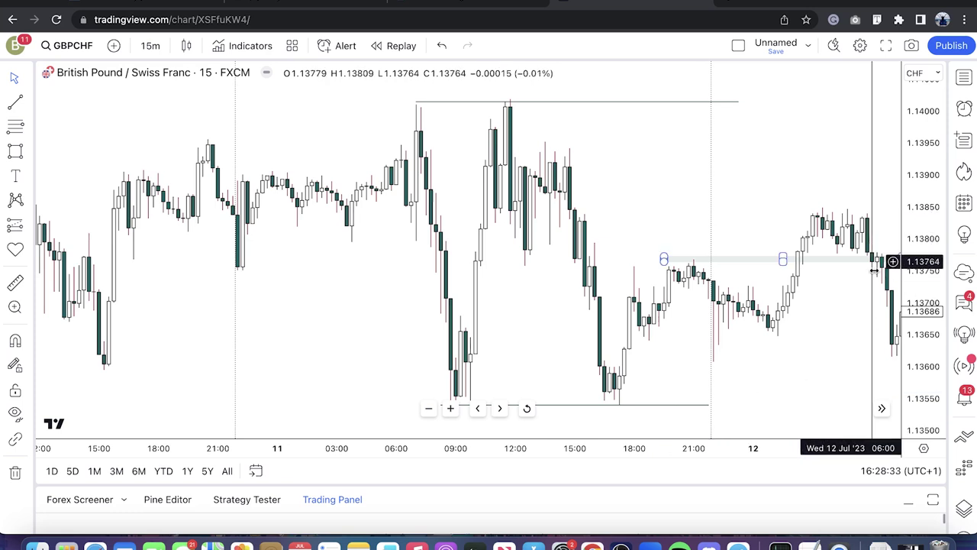
left_click_drag(803, 344, 730, 353)
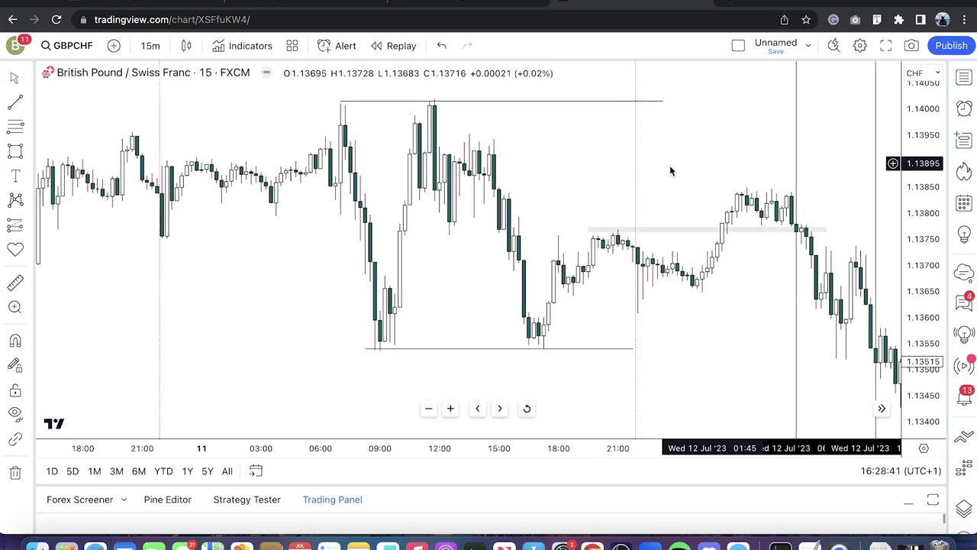
left_click(15, 102)
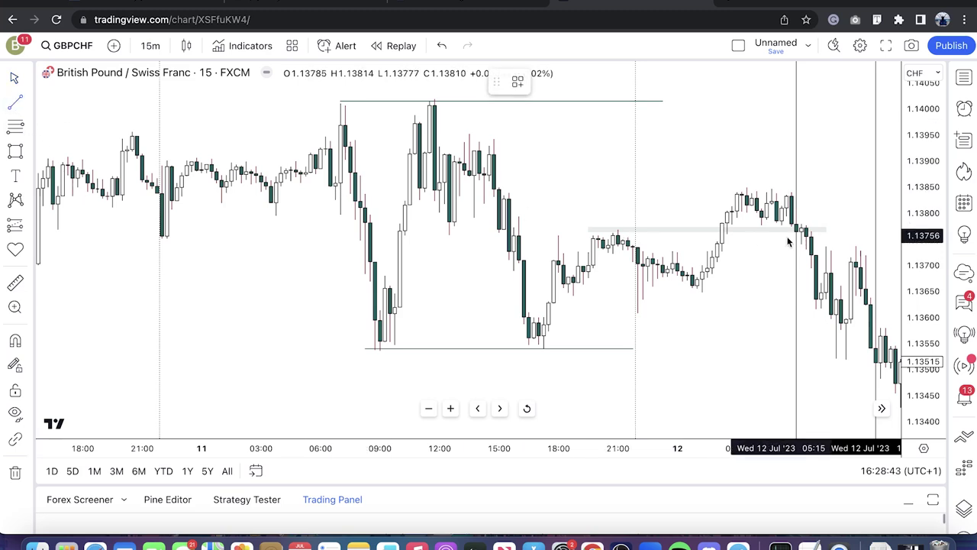
left_click(877, 244)
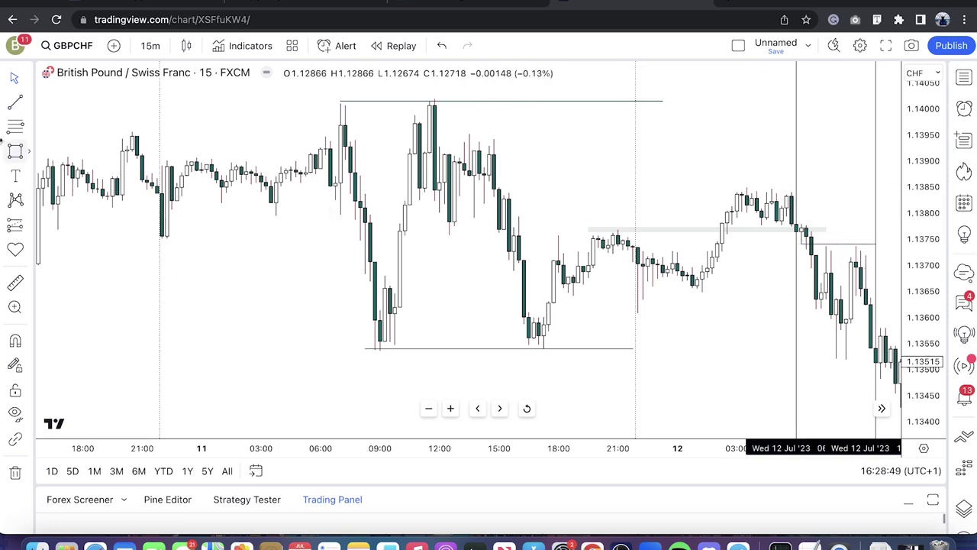
- Draw a thin rectangle zone from 1.13729 to about 1.1372 just below the new 12 July line, ending shortly after 10:00
left_click(14, 151)
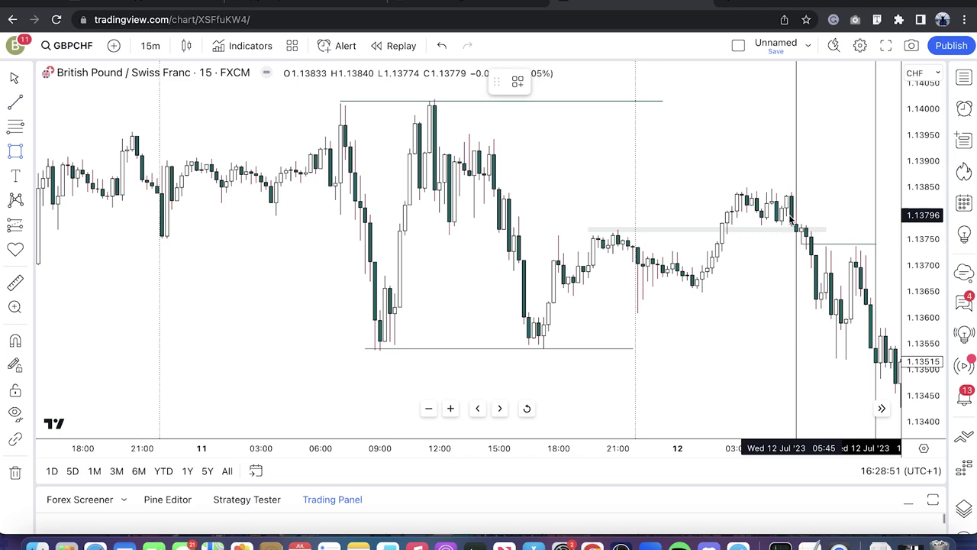
left_click_drag(838, 256, 882, 259)
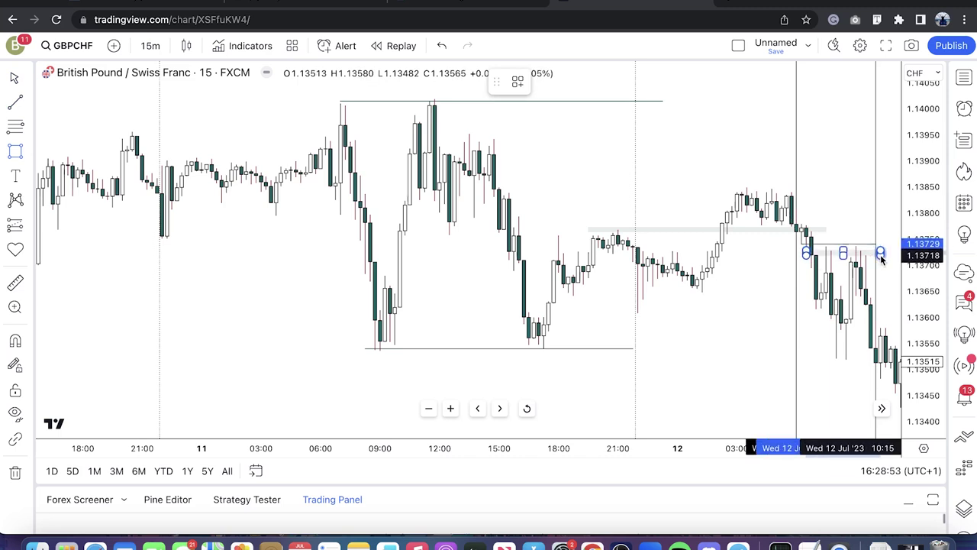
left_click(885, 259)
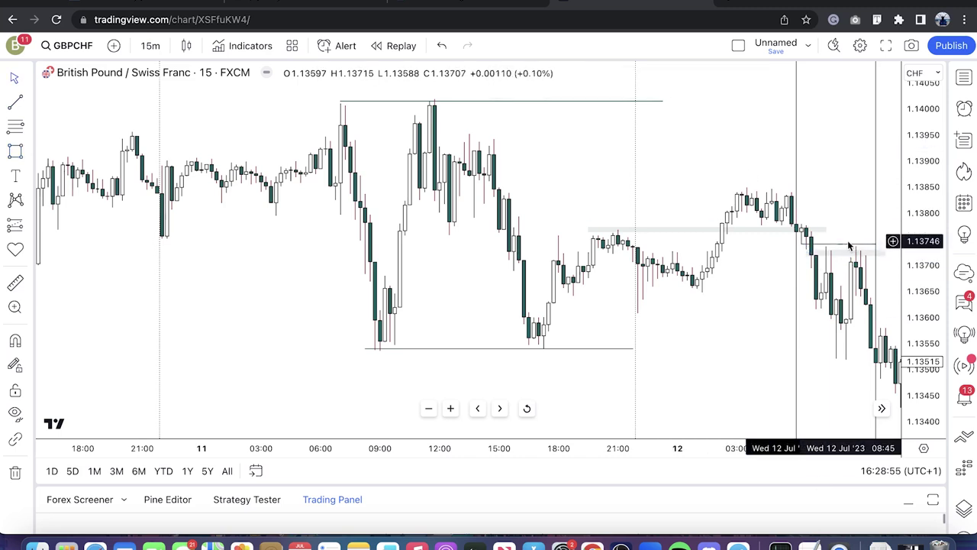
left_click(799, 231)
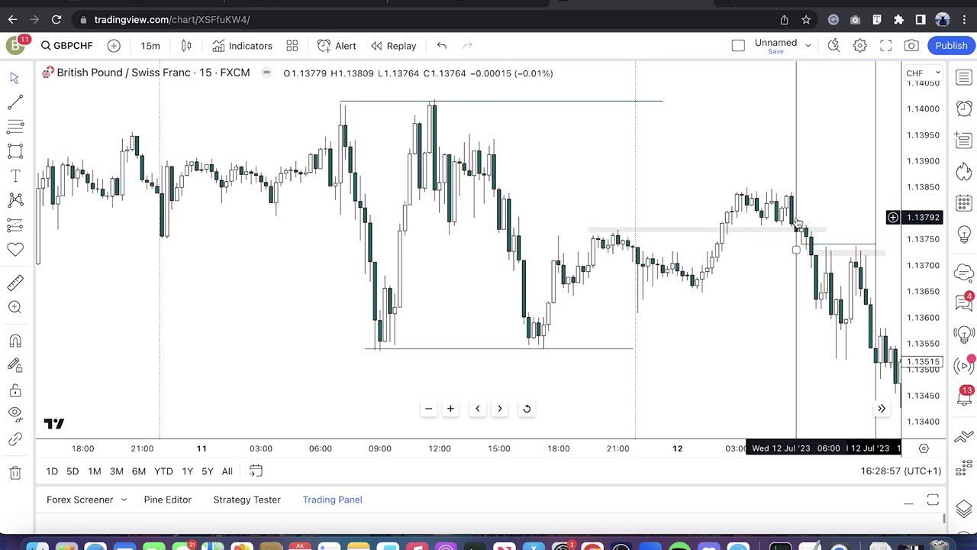
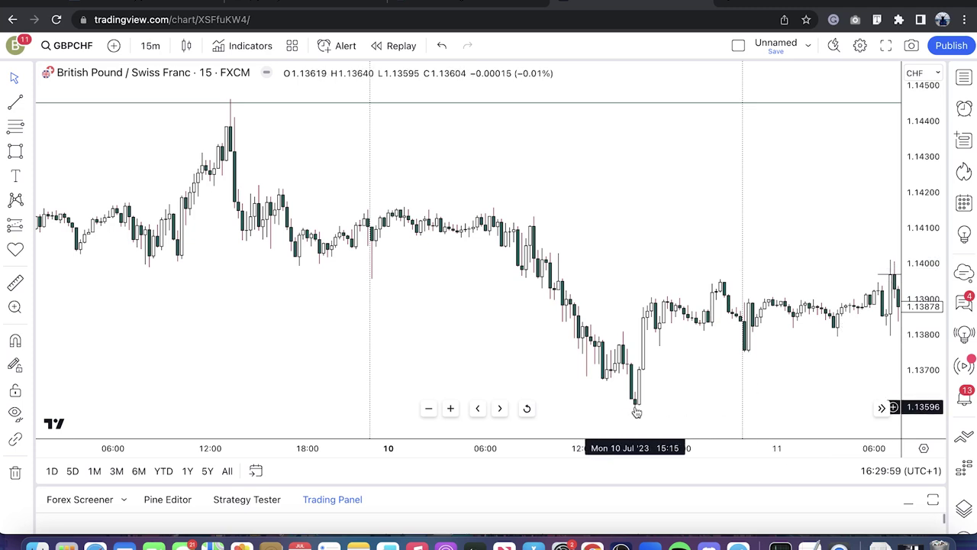
left_click_drag(737, 389, 667, 384)
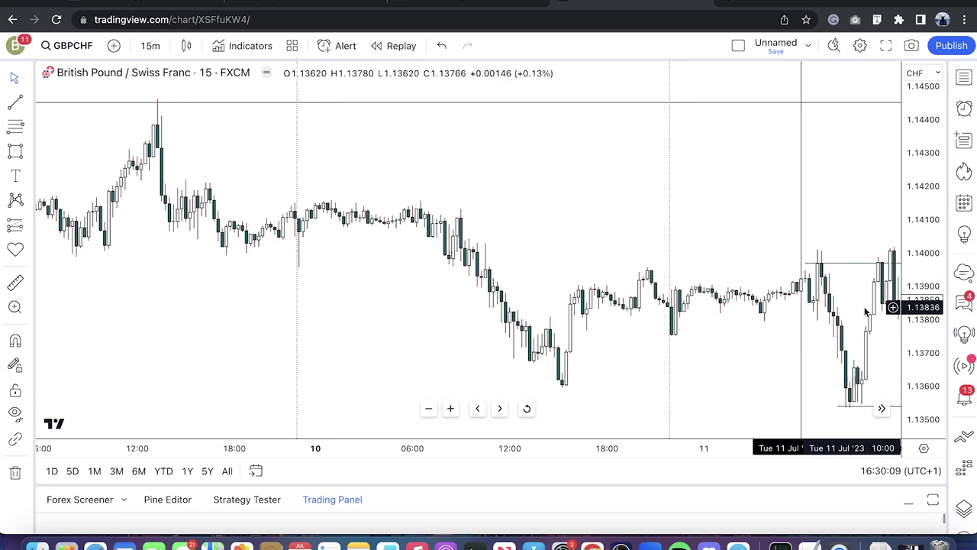
- Examine the 11–12 July price action around the marked levels, zones and session lines, including the sell-off after the 12 July zones
left_click_drag(847, 211, 750, 196)
left_click_drag(809, 240, 394, 238)
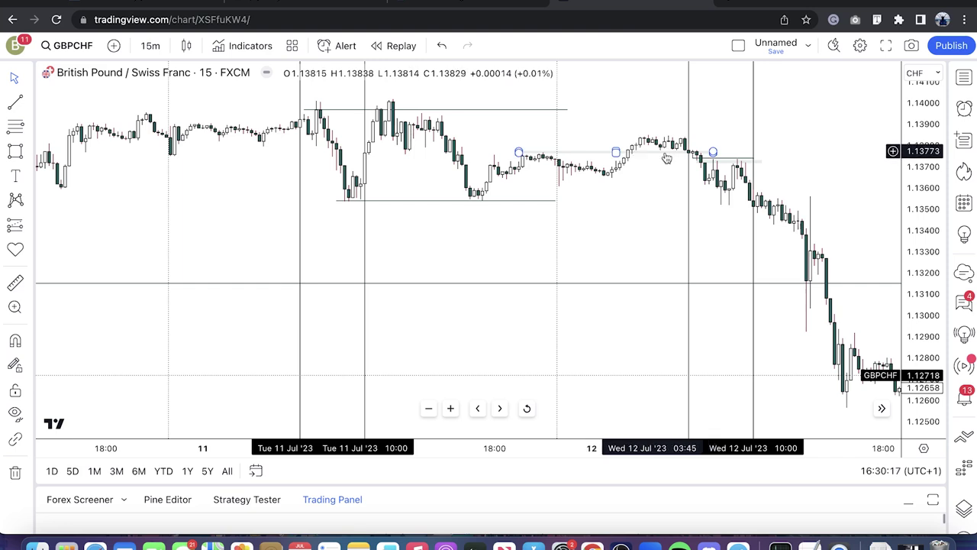
left_click_drag(619, 218, 764, 219)
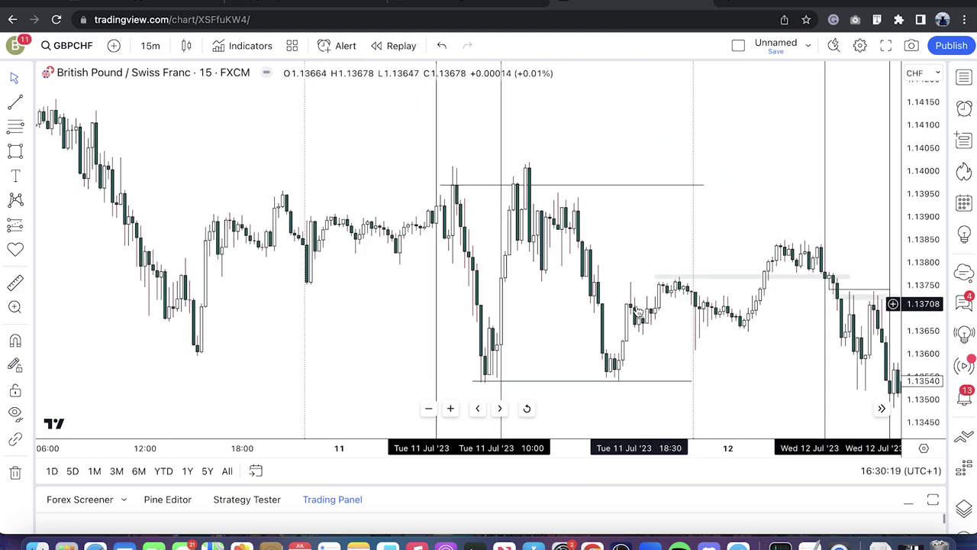
left_click(450, 408)
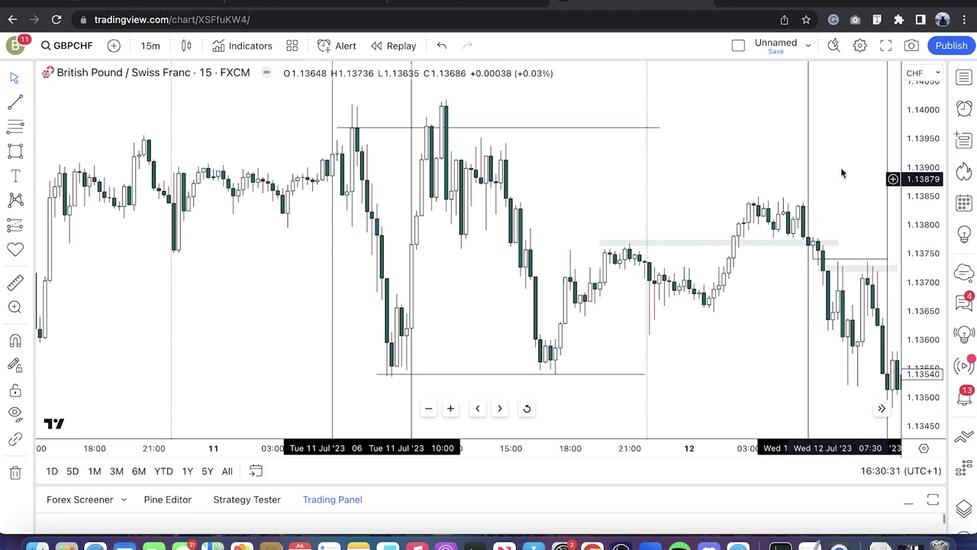
left_click(837, 243)
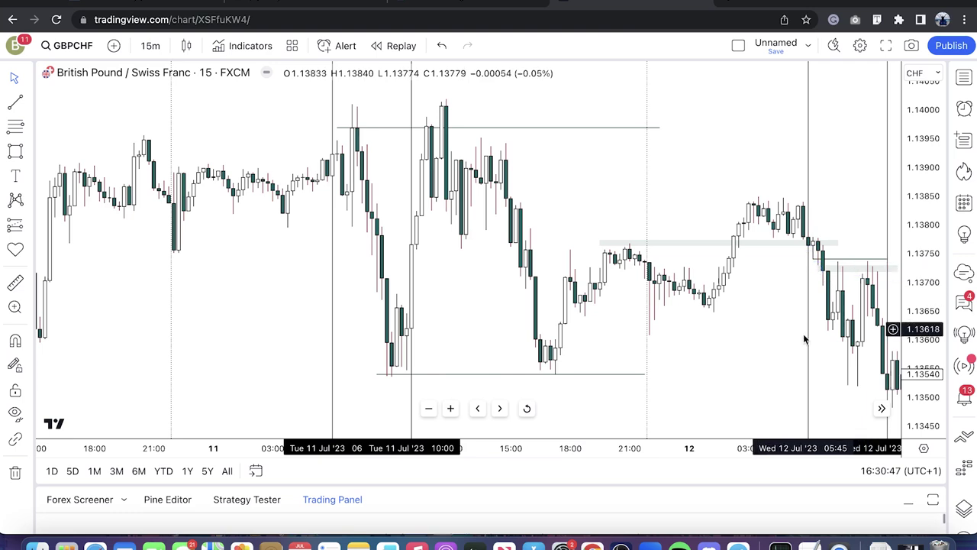
left_click_drag(822, 368, 728, 350)
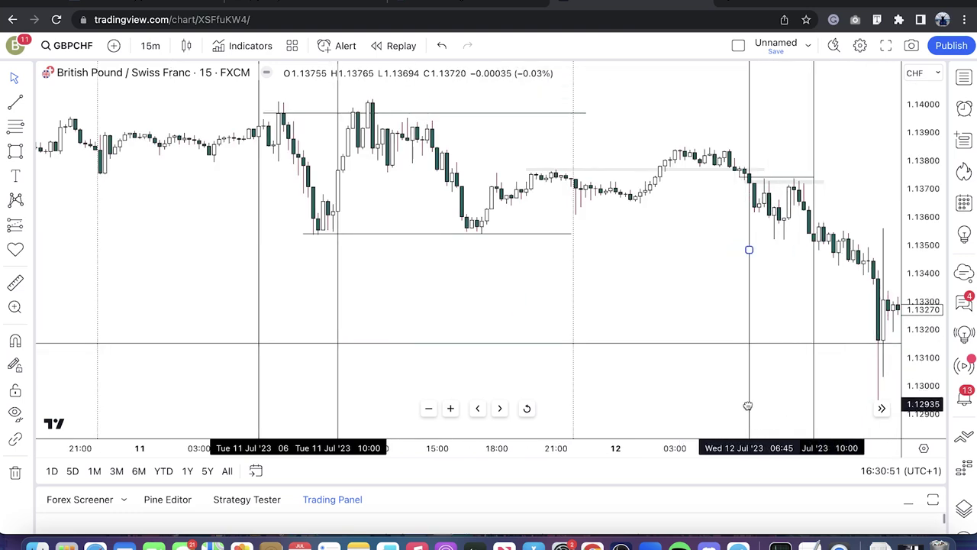
left_click_drag(737, 397, 732, 397)
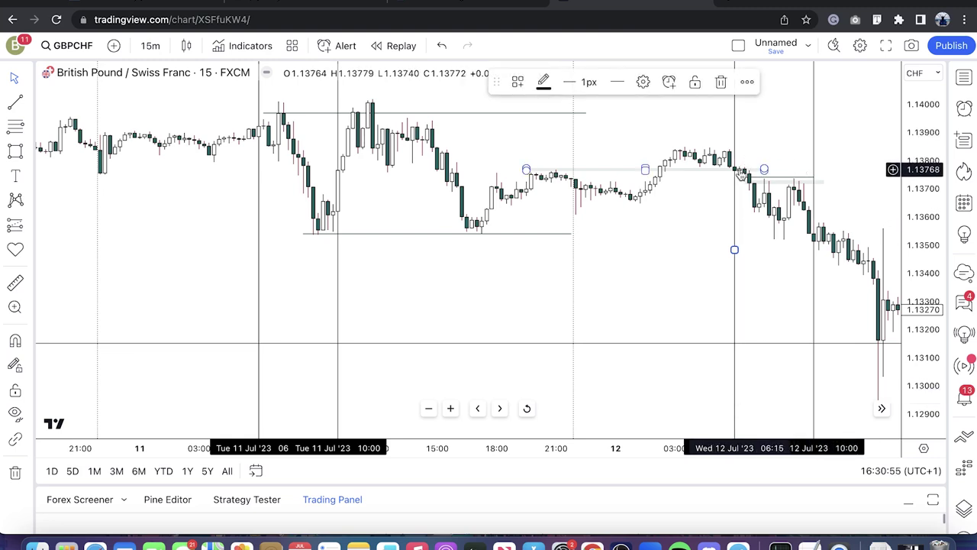
left_click(757, 222)
scroll(802, 244, "left", 3)
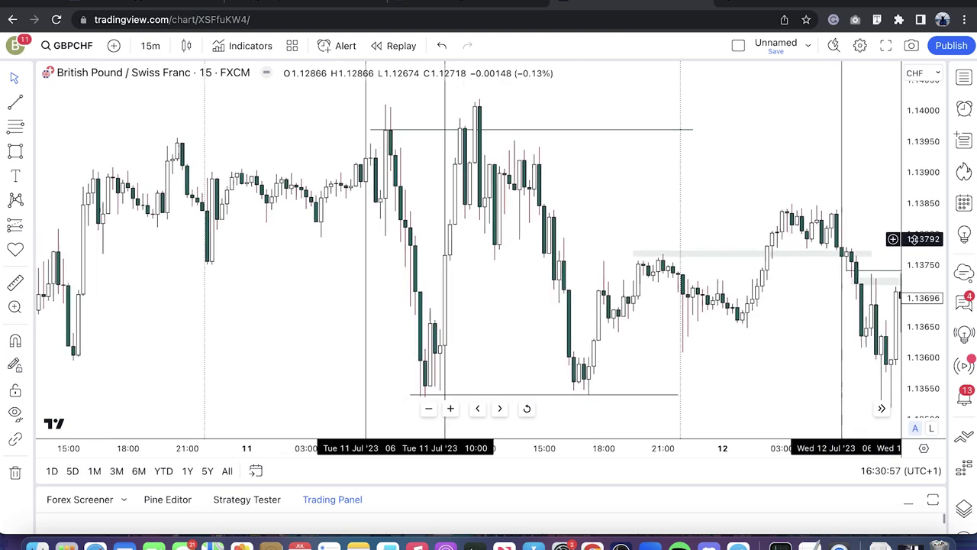
left_click(813, 246)
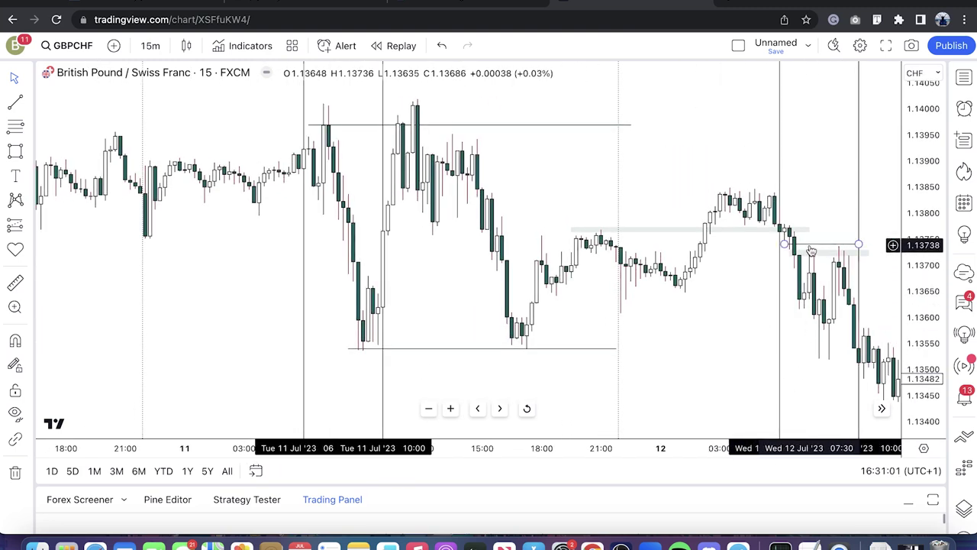
left_click_drag(808, 246, 798, 257)
left_click(519, 349)
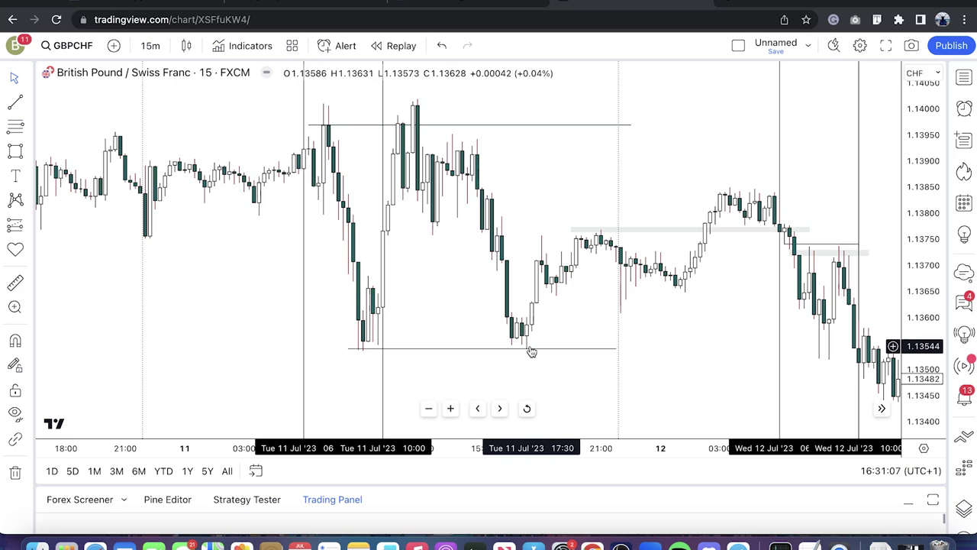
left_click(288, 90)
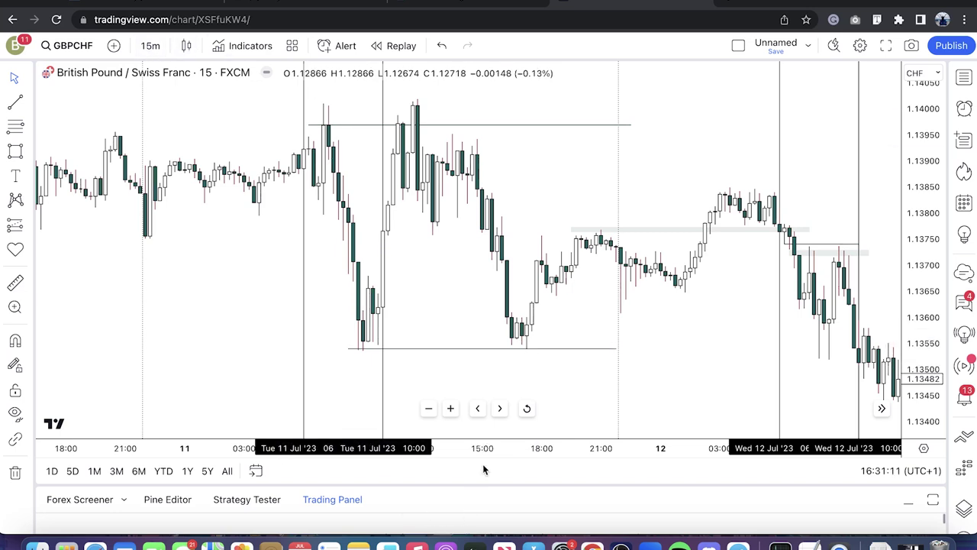
- Start bar replay at 10:00 on 12 July and switch the chart to the 5-minute timeframe
left_click(390, 47)
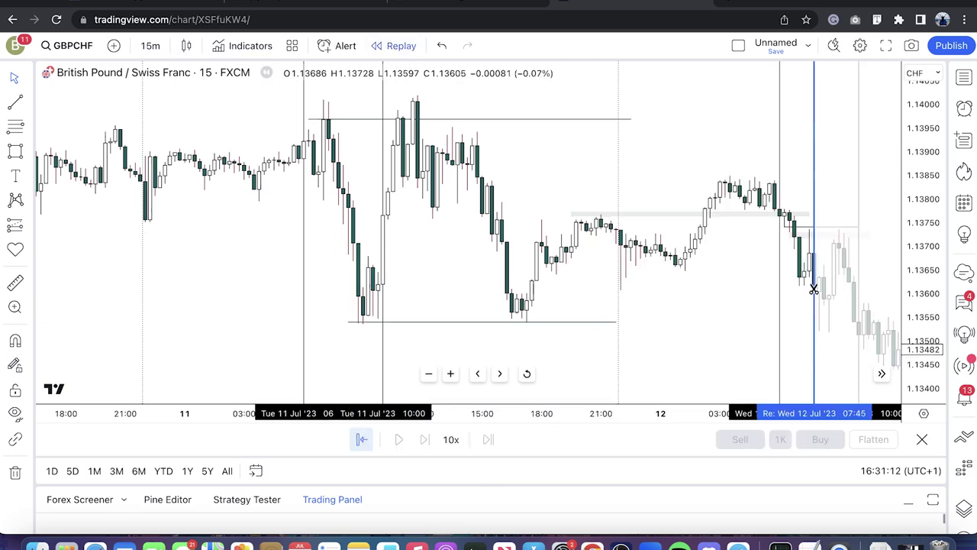
left_click(857, 320)
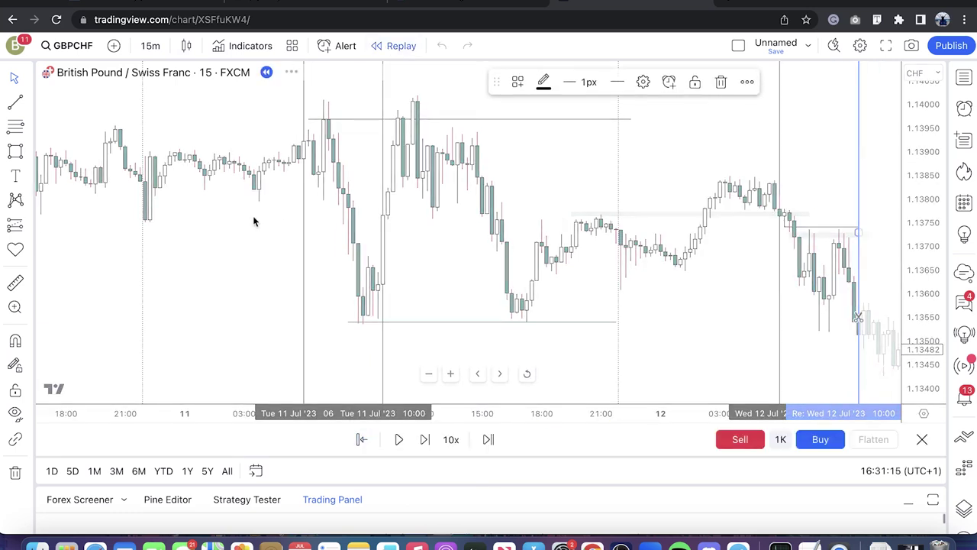
left_click(149, 46)
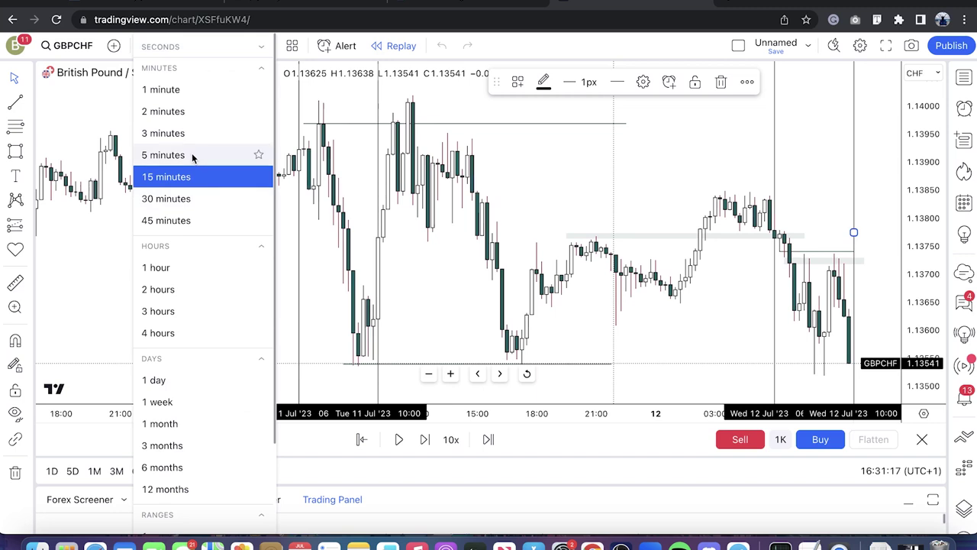
left_click(163, 155)
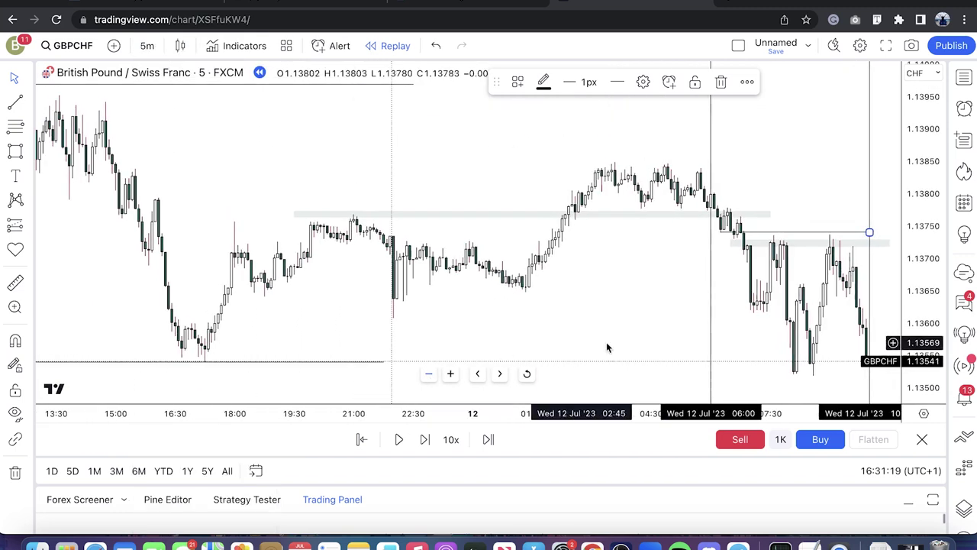
left_click(618, 326)
scroll(604, 325, "right", 3)
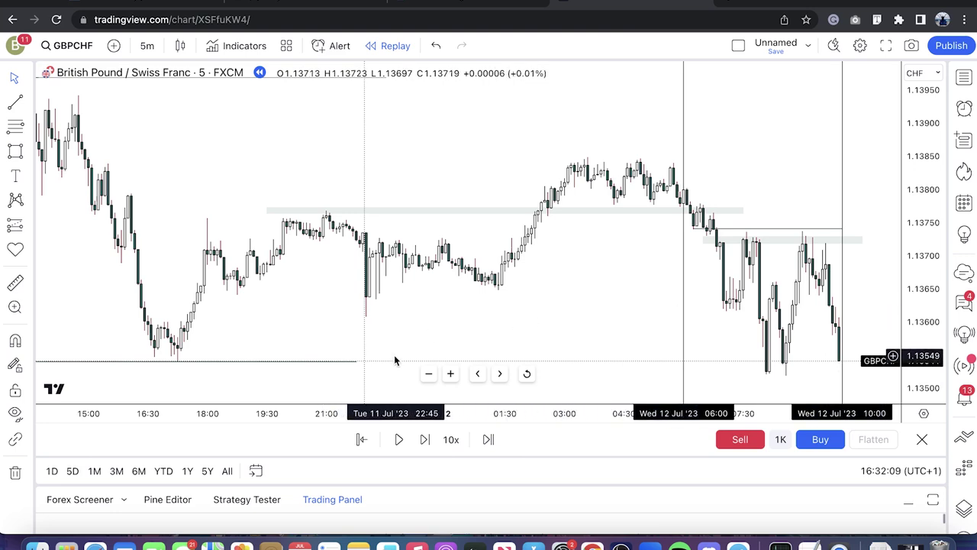
- Draw a rectangle around the 12 July consolidation between 07:00 and 07:30, from about 1.1367 down to about 1.1362
left_click(450, 374)
left_click(450, 374)
left_click(451, 374)
left_click(450, 375)
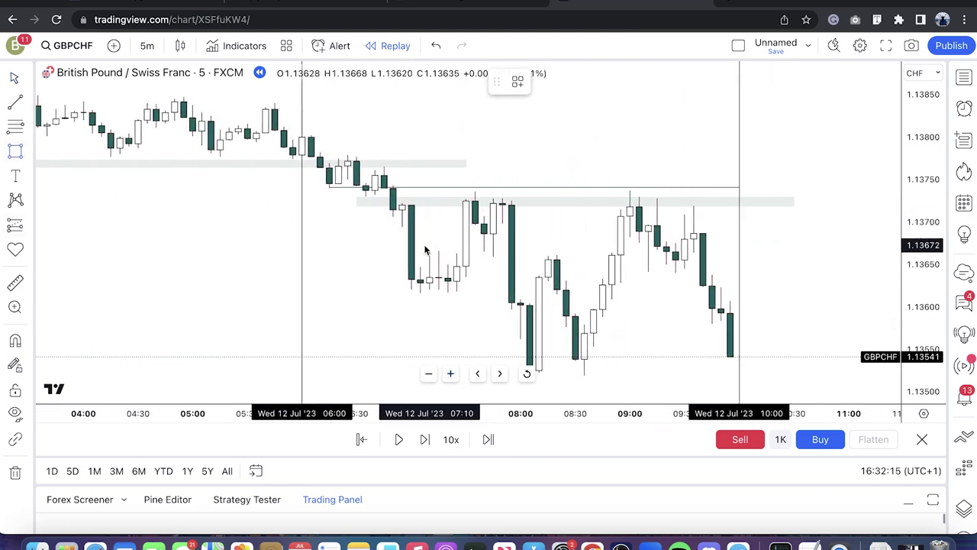
left_click_drag(419, 244, 465, 293)
left_click(492, 330)
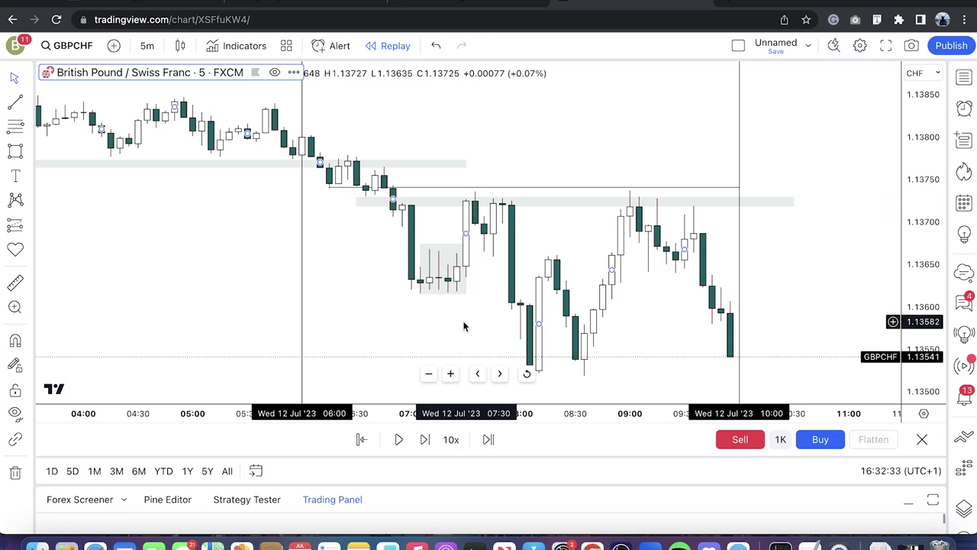
- Draw a horizontal trend line at about 1.1361 from the 22:00 low on 11 July to about 07:45 on 12 July
left_click(429, 374)
left_click(429, 375)
left_click(429, 375)
left_click(429, 374)
left_click(429, 375)
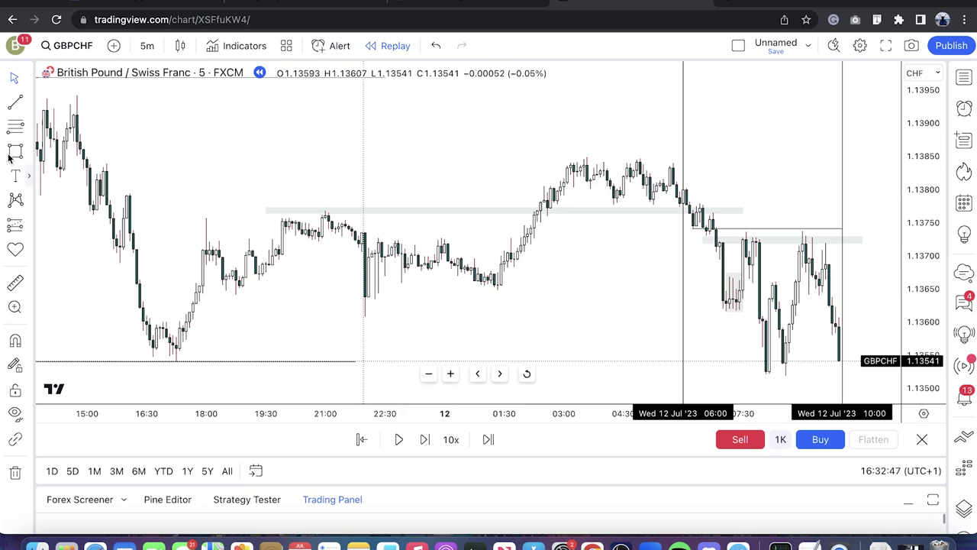
left_click(15, 102)
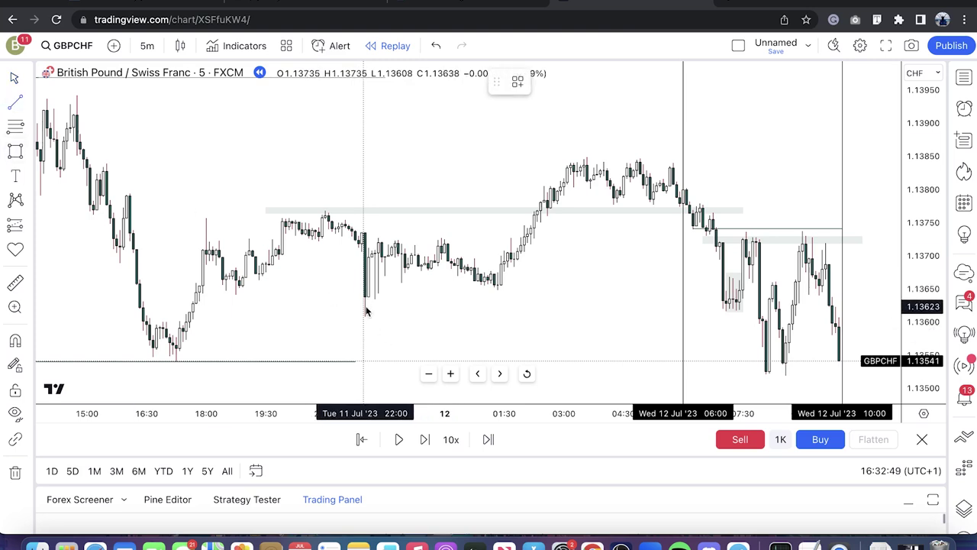
left_click(364, 312)
left_click(759, 313)
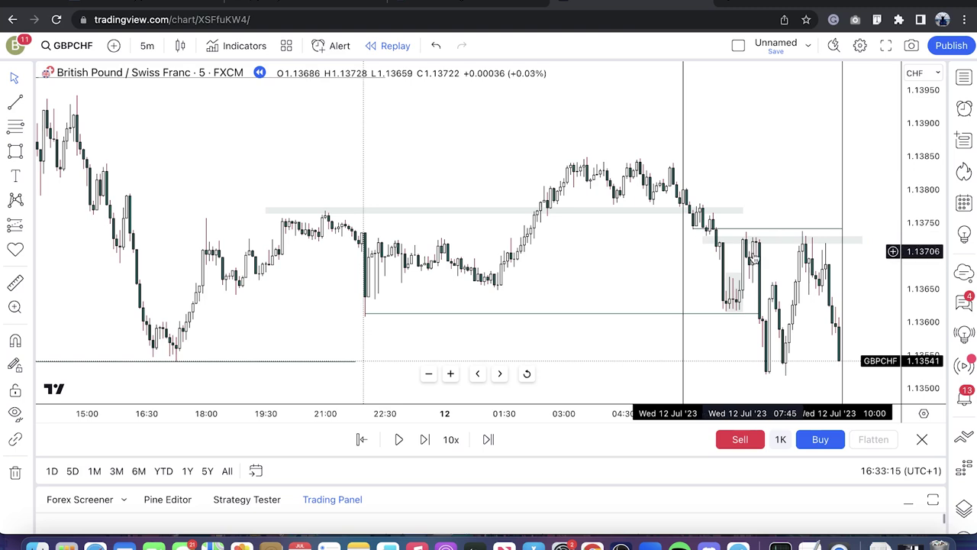
left_click(451, 373)
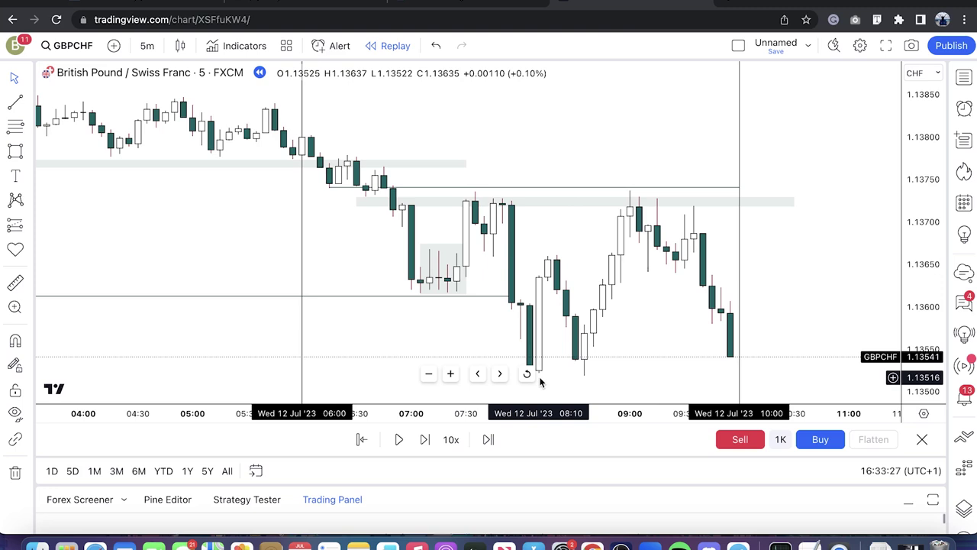
left_click(426, 374)
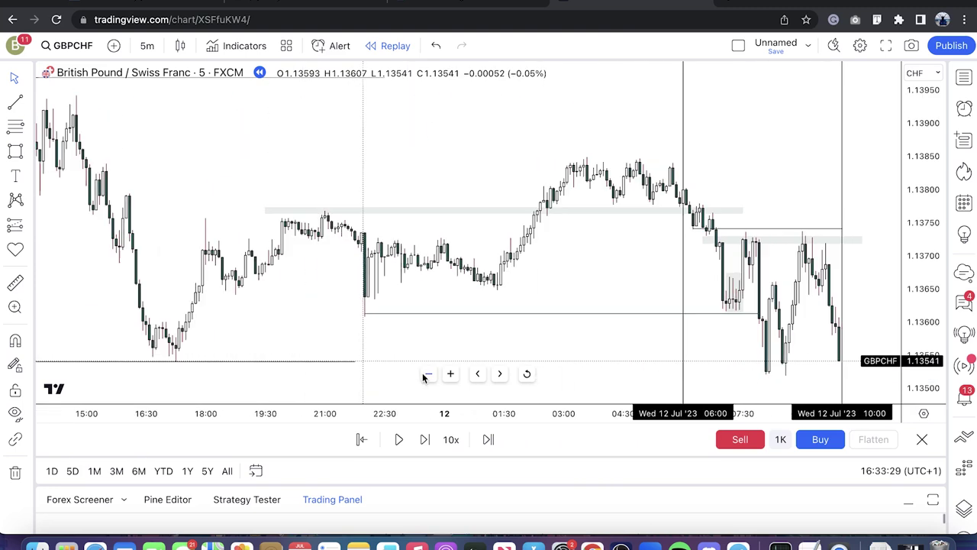
- Exit replay mode and switch the chart to the U.S. Dollar Currency Index, DXY from ICEUS
left_click(922, 439)
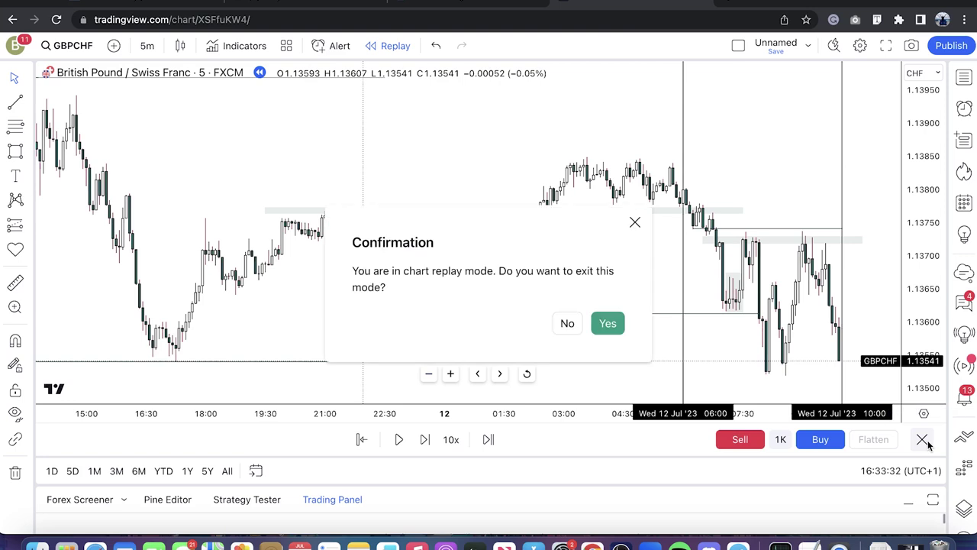
left_click(608, 324)
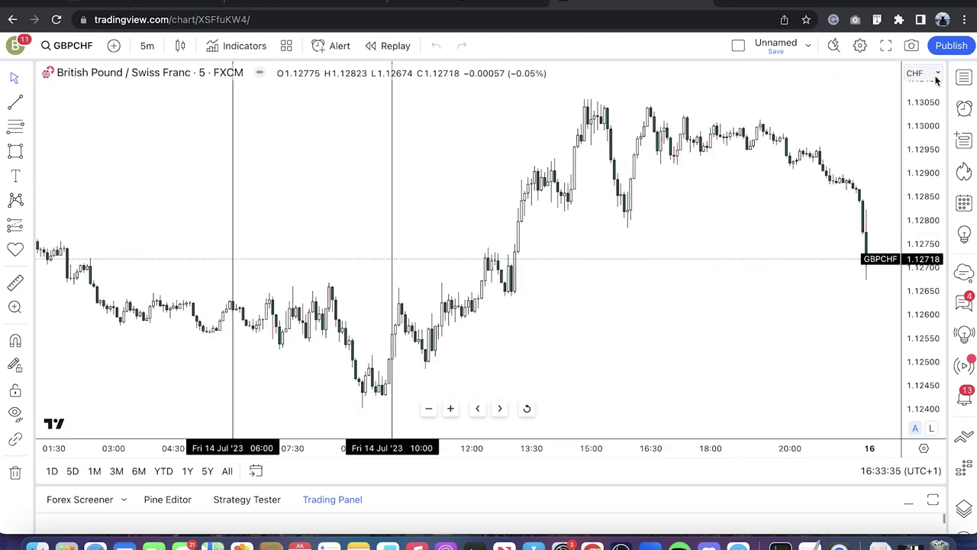
left_click(72, 46)
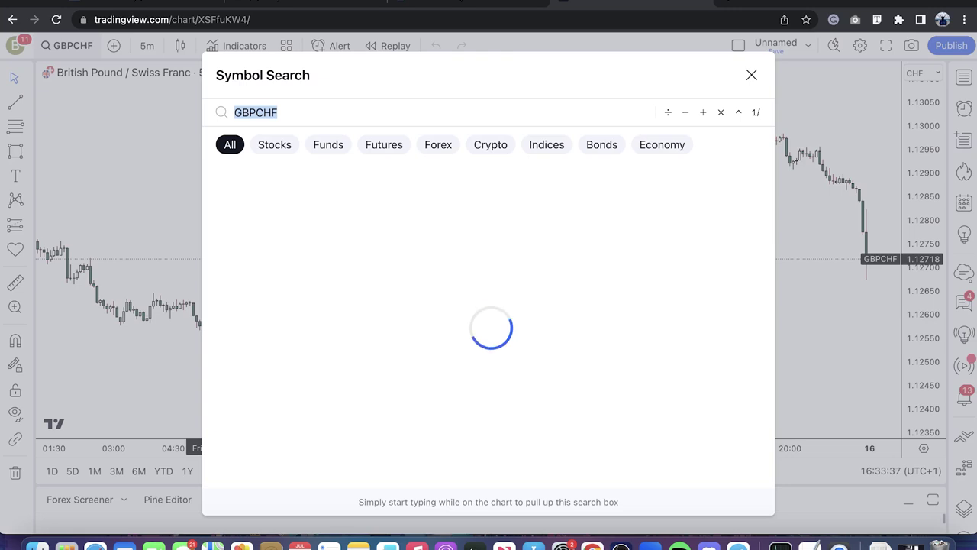
key("BackSpace")
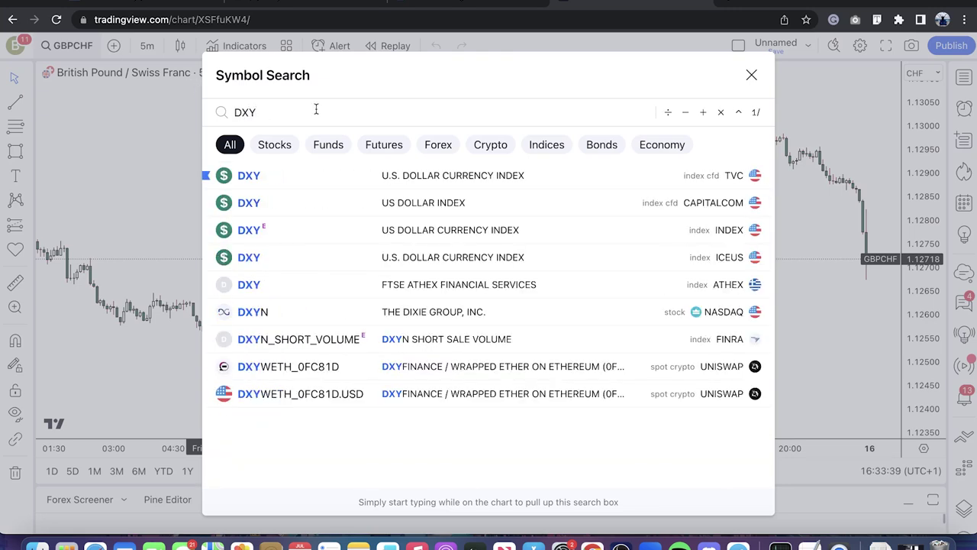
left_click(467, 259)
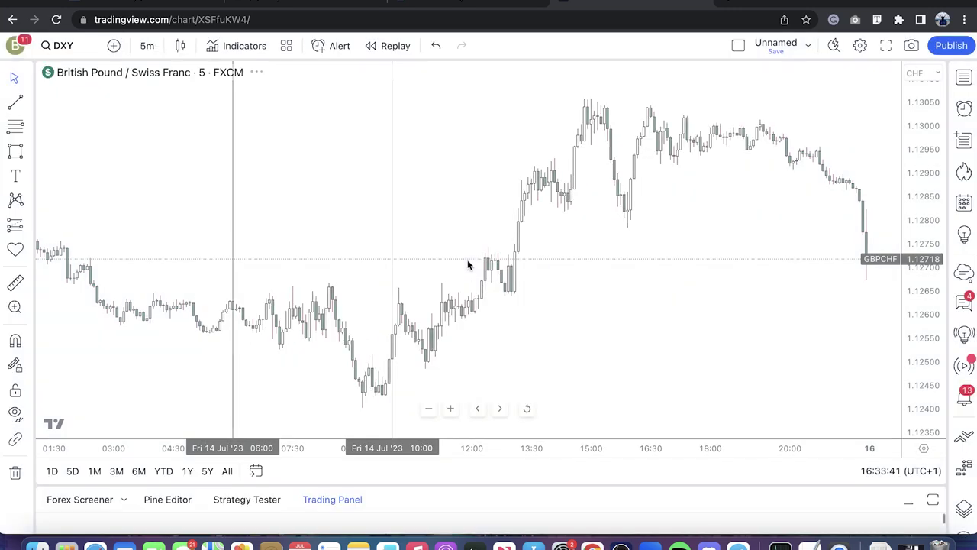
- Set the DXY chart to the 1-day timeframe and start bar replay at 6 July 2023
left_click(149, 44)
left_click(177, 379)
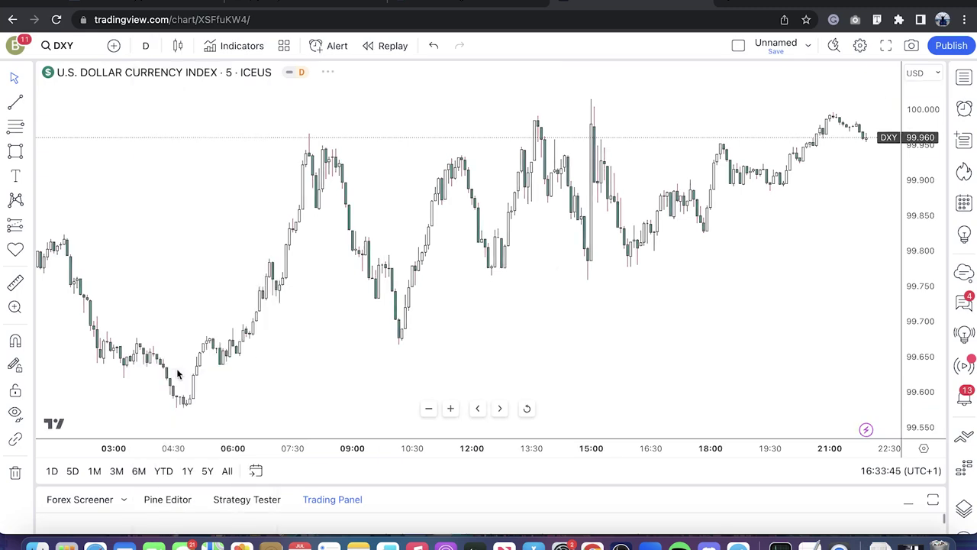
left_click(450, 408)
left_click(450, 409)
left_click(450, 409)
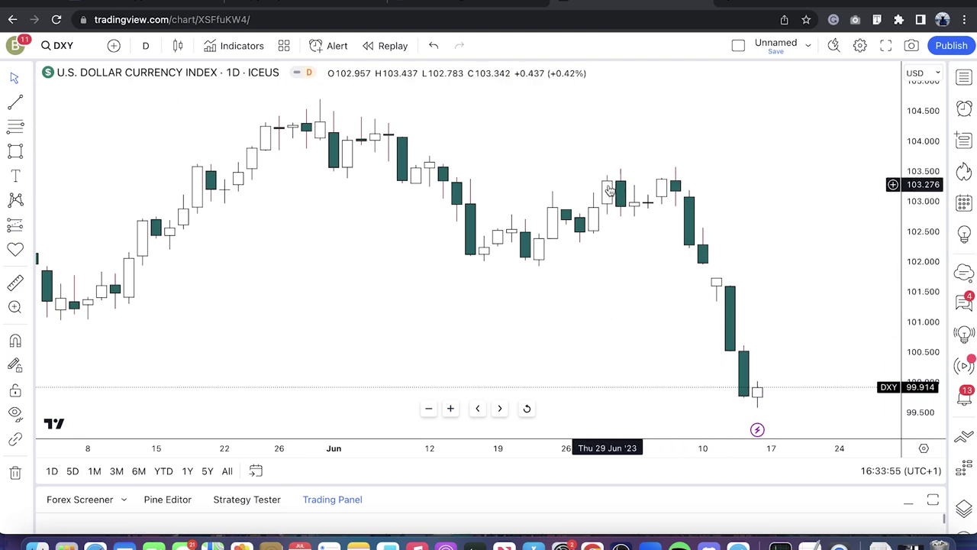
left_click(399, 47)
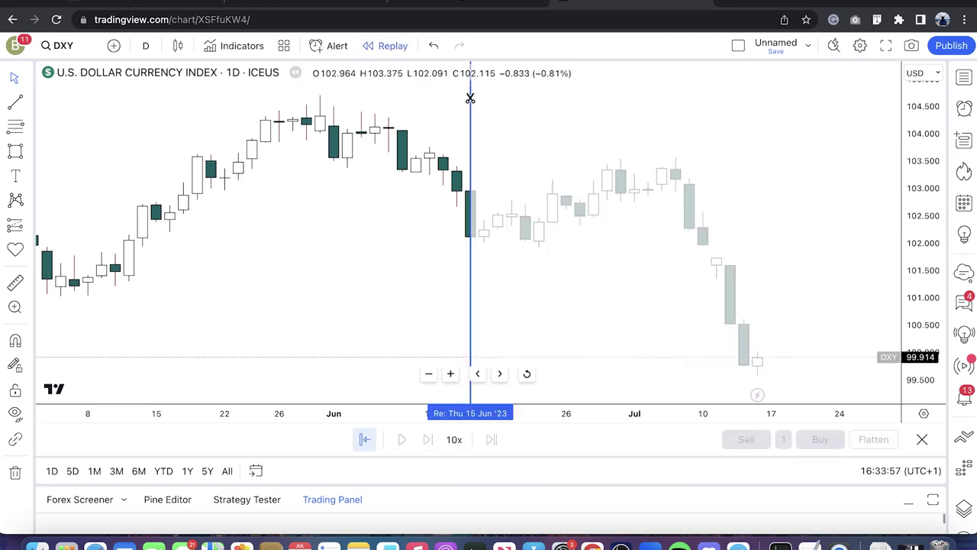
left_click(687, 204)
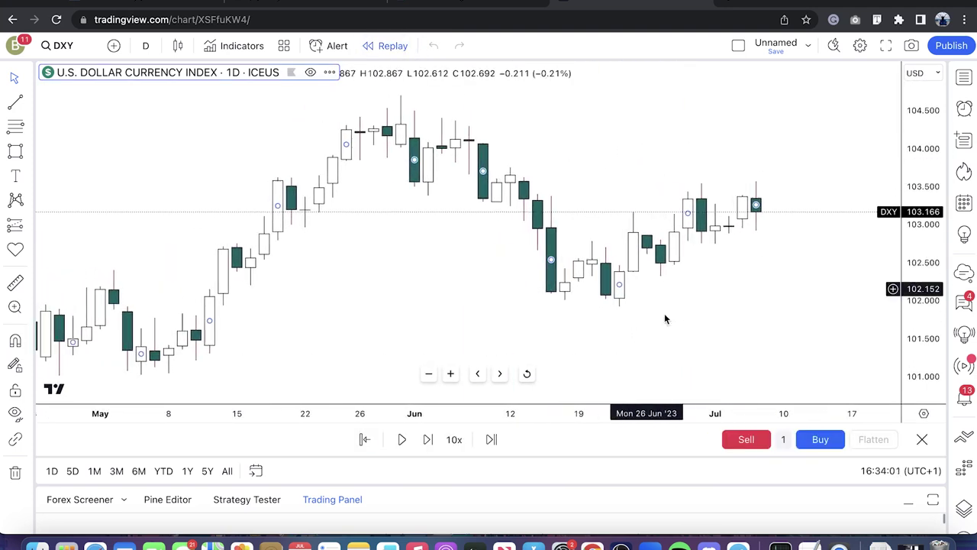
- Draw a horizontal trend line at about 103.54 from the 30 June high to 10 July on the DXY chart
left_click_drag(745, 283, 550, 283)
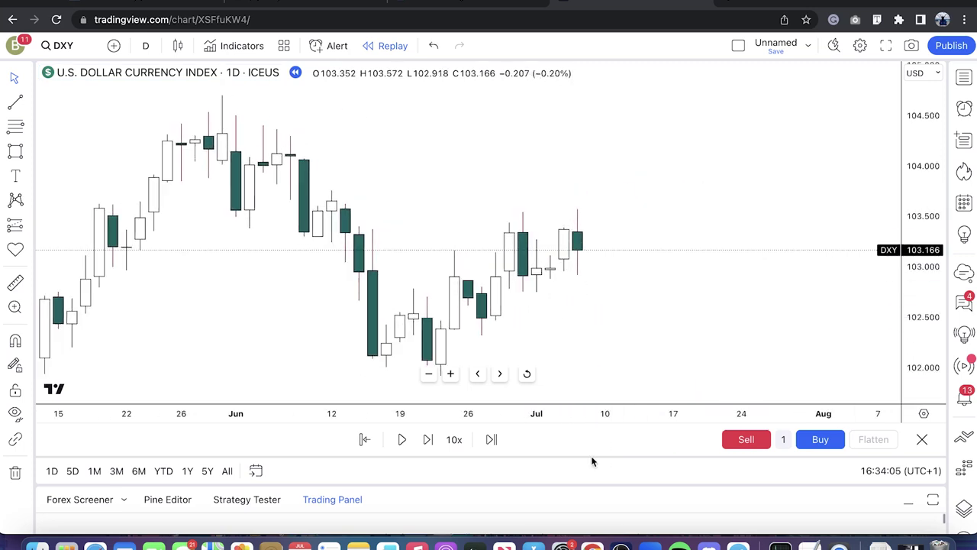
left_click(429, 373)
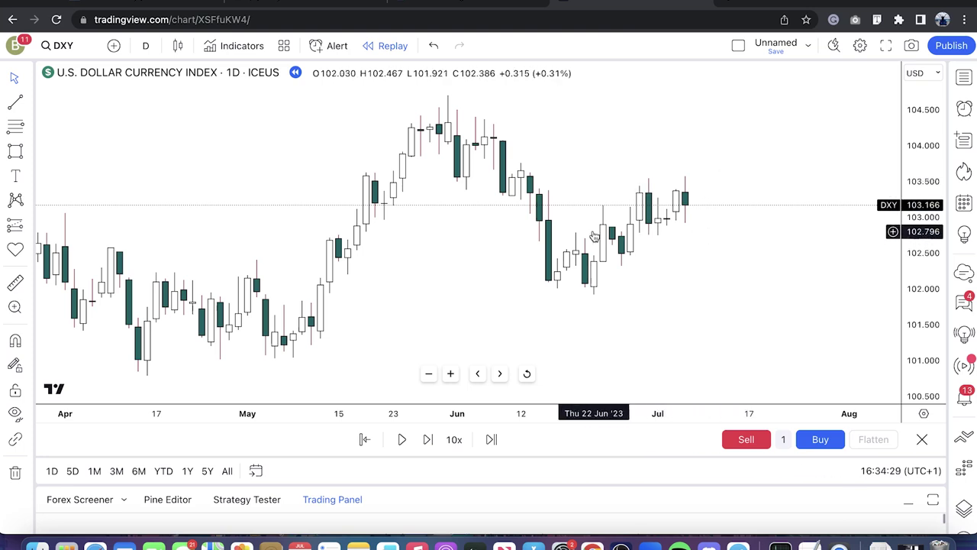
left_click(450, 373)
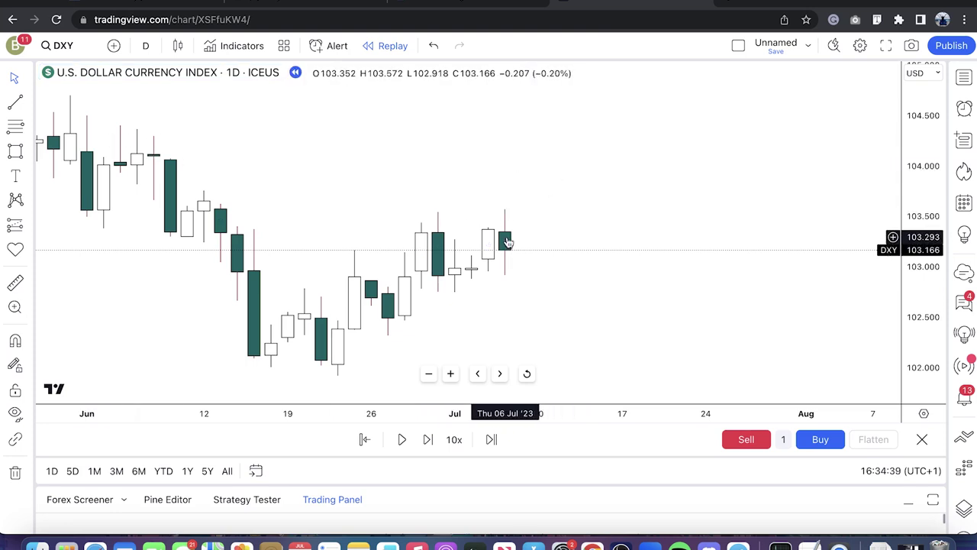
left_click(14, 102)
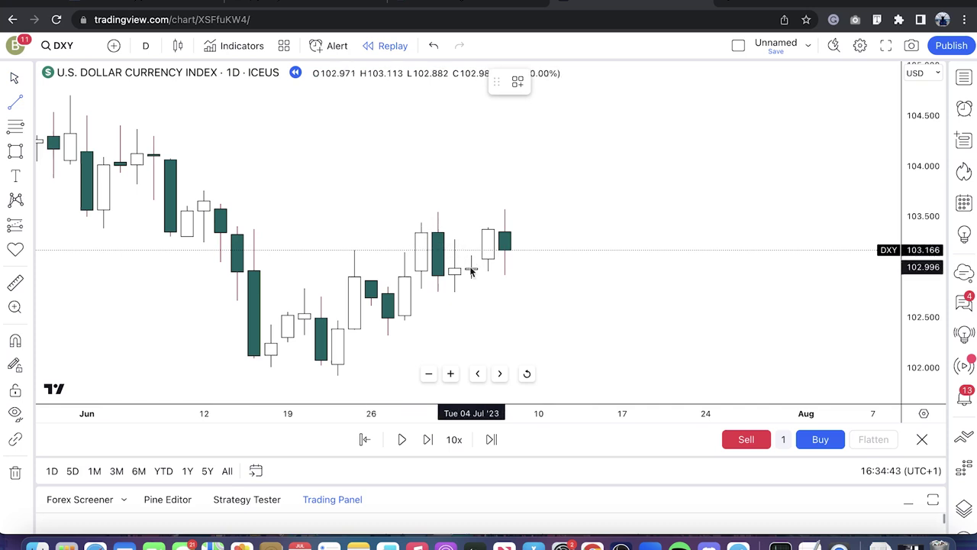
left_click(438, 215)
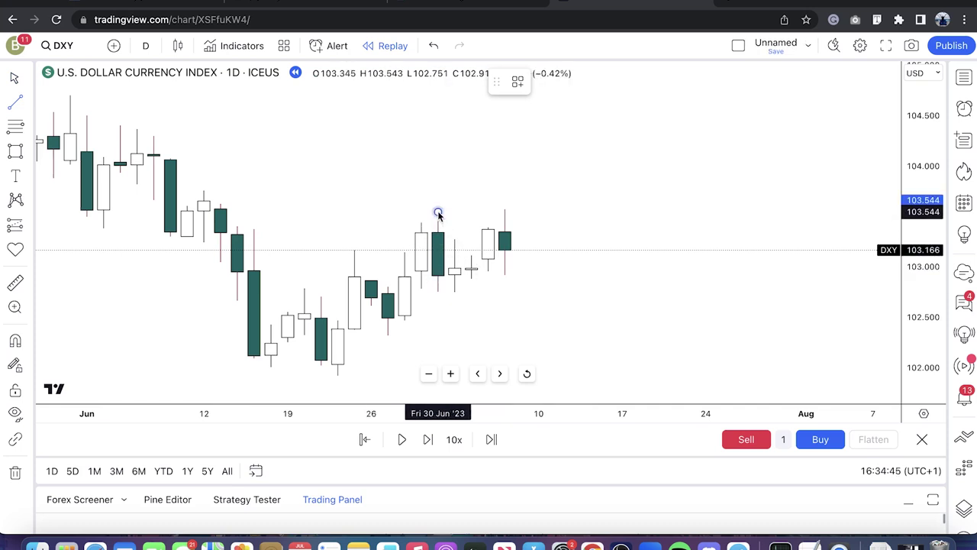
left_click(541, 213)
left_click(534, 229)
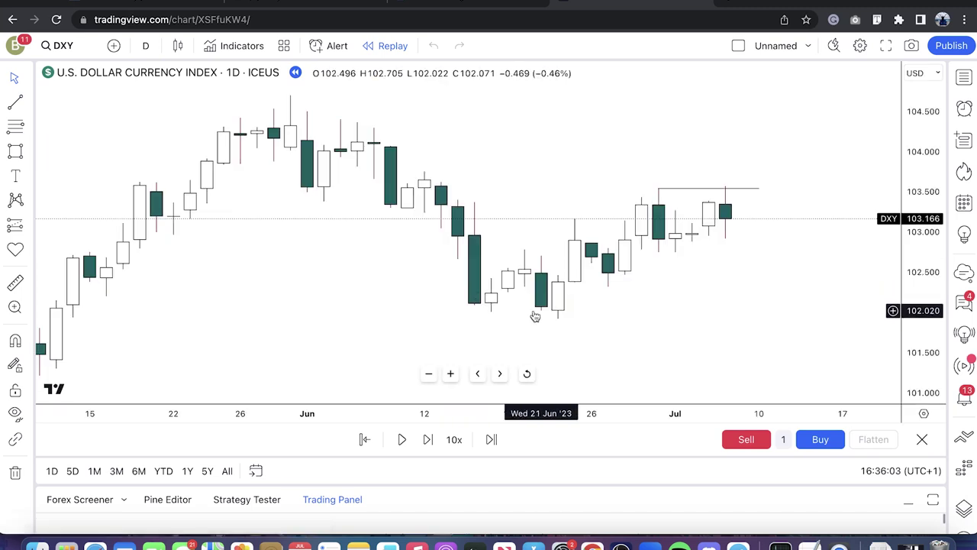
- Advance the replay by one daily candle to 7 July 2023
left_click(428, 373)
left_click_drag(592, 344, 343, 386)
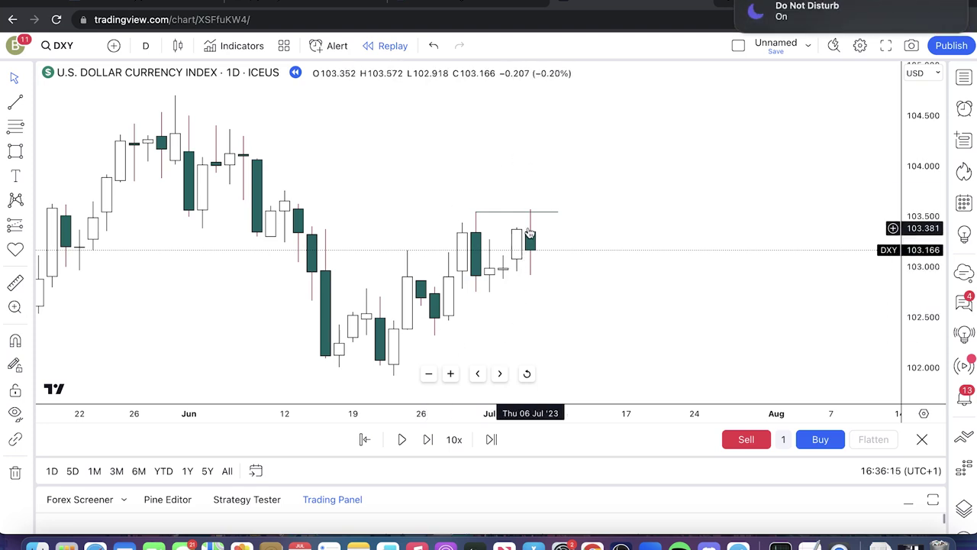
left_click(426, 448)
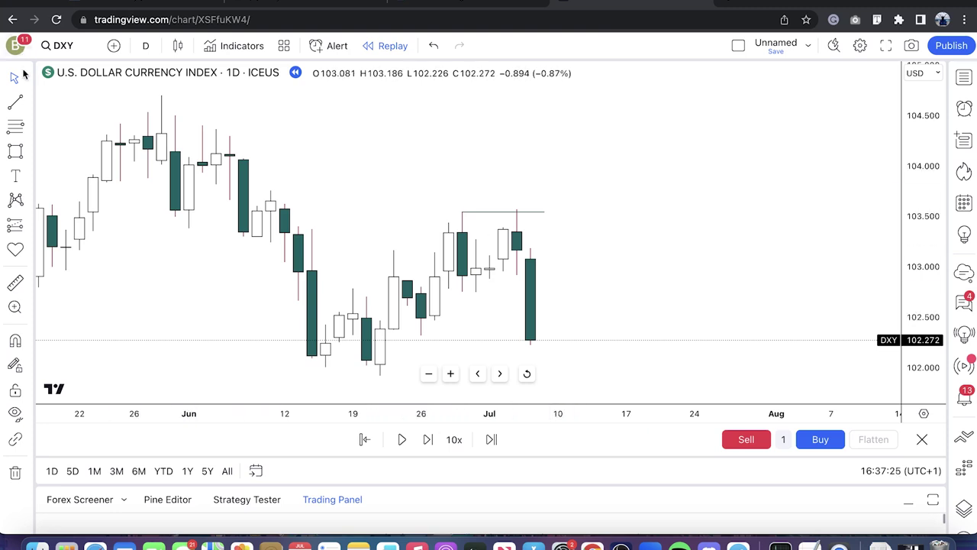
- Draw a Fibonacci retracement from the 30 May high at about 104.53 down to the 22 June low's level, about 101.92, ending at 17 July
left_click(14, 128)
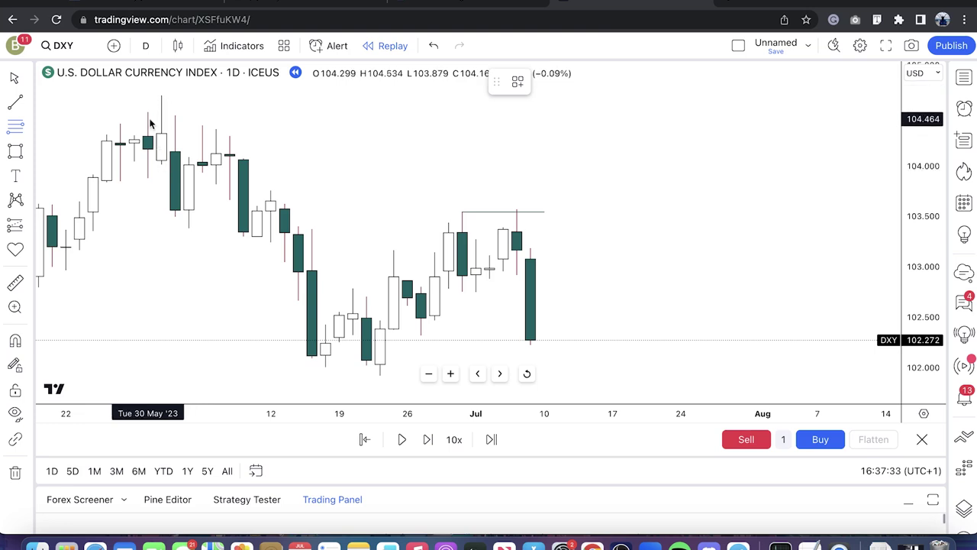
left_click(147, 112)
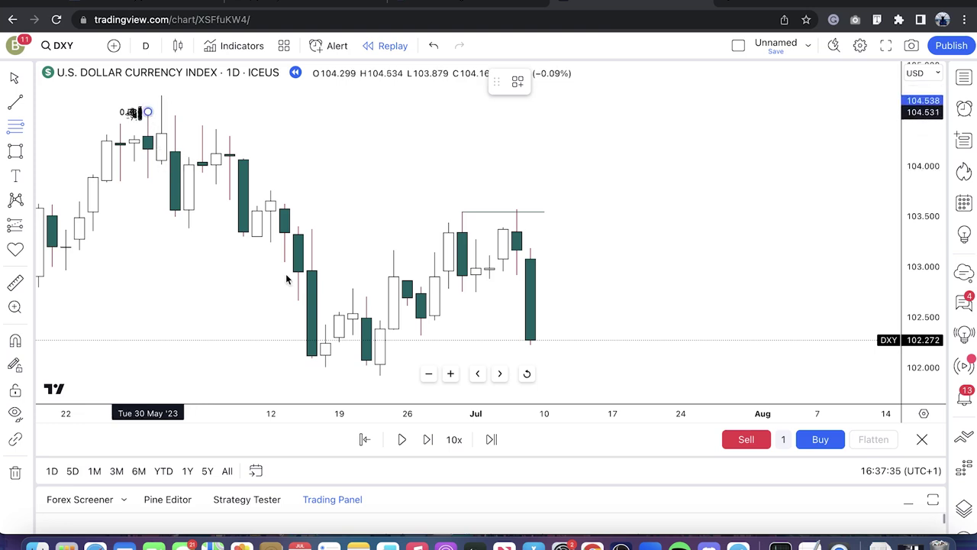
left_click(616, 375)
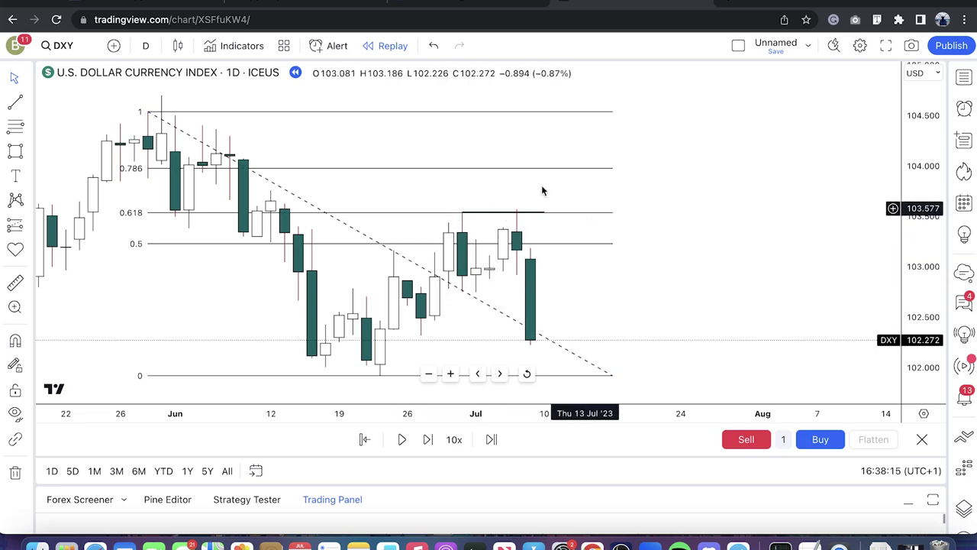
- Delete the Fibonacci retracement and keep the trend line at the 30 June high
left_click(429, 373)
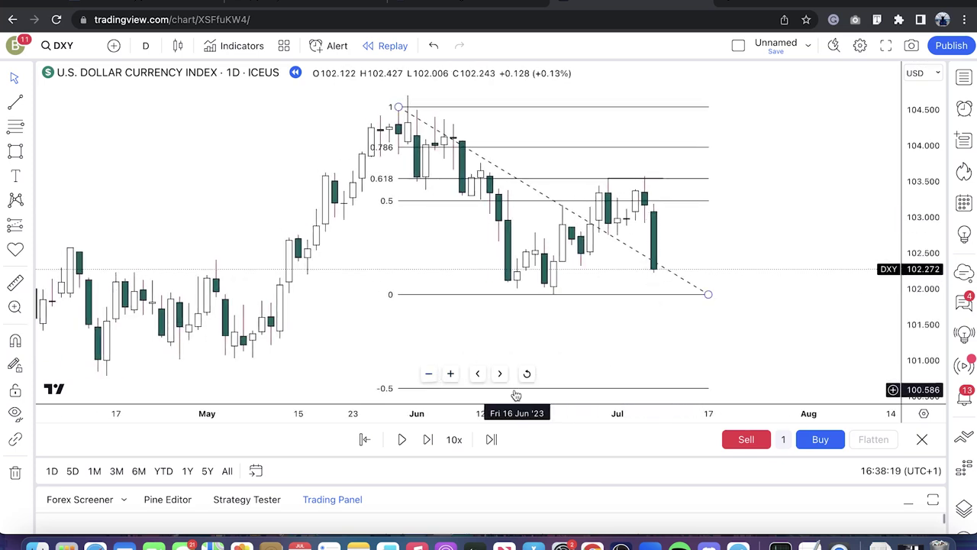
left_click(429, 374)
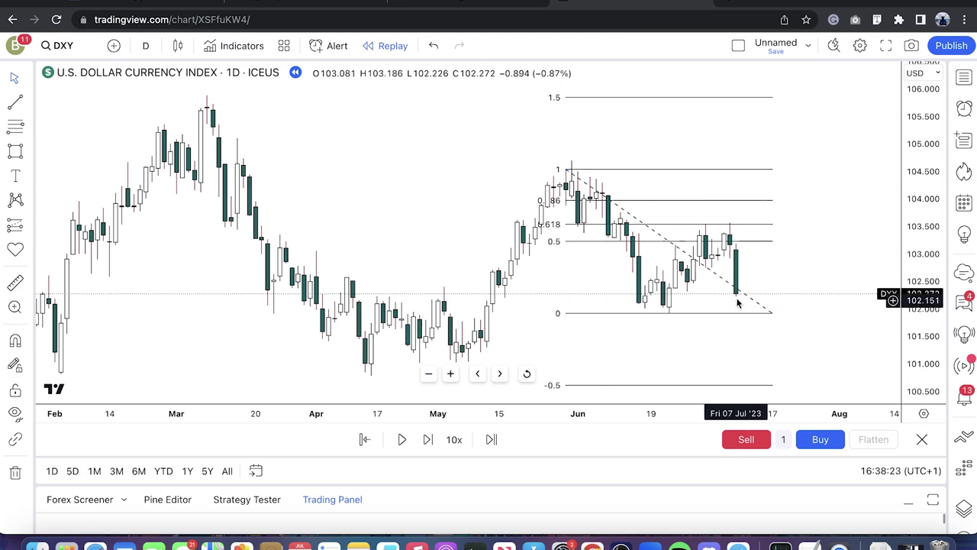
left_click(698, 261)
left_click(668, 82)
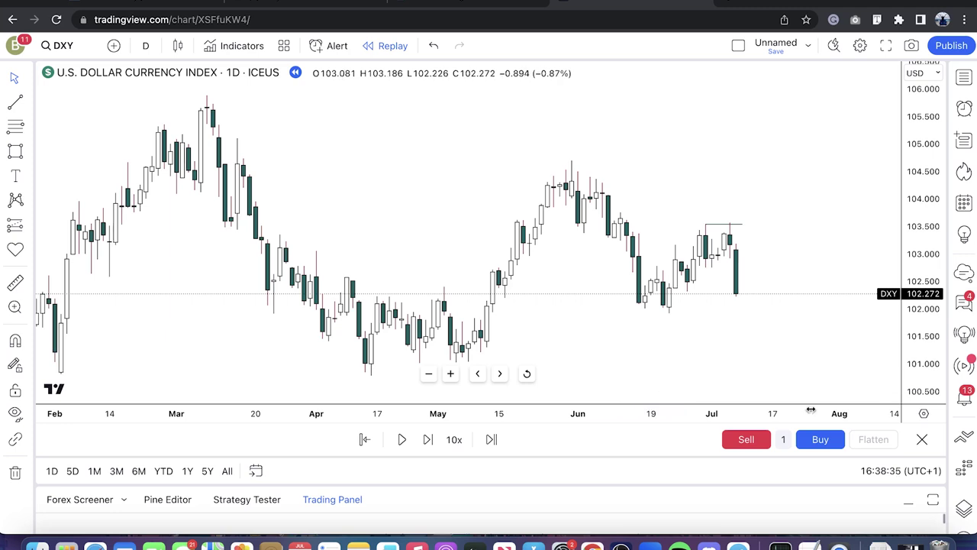
left_click(621, 546)
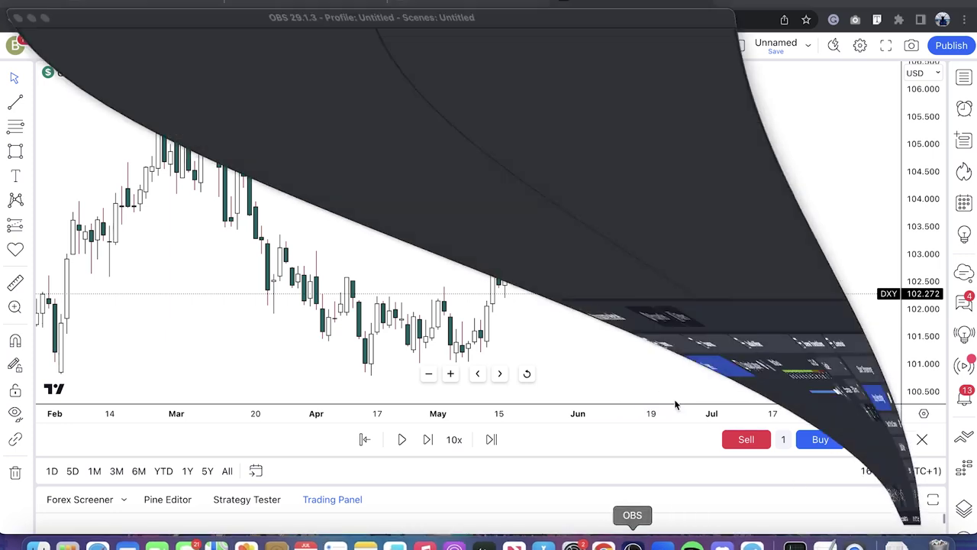